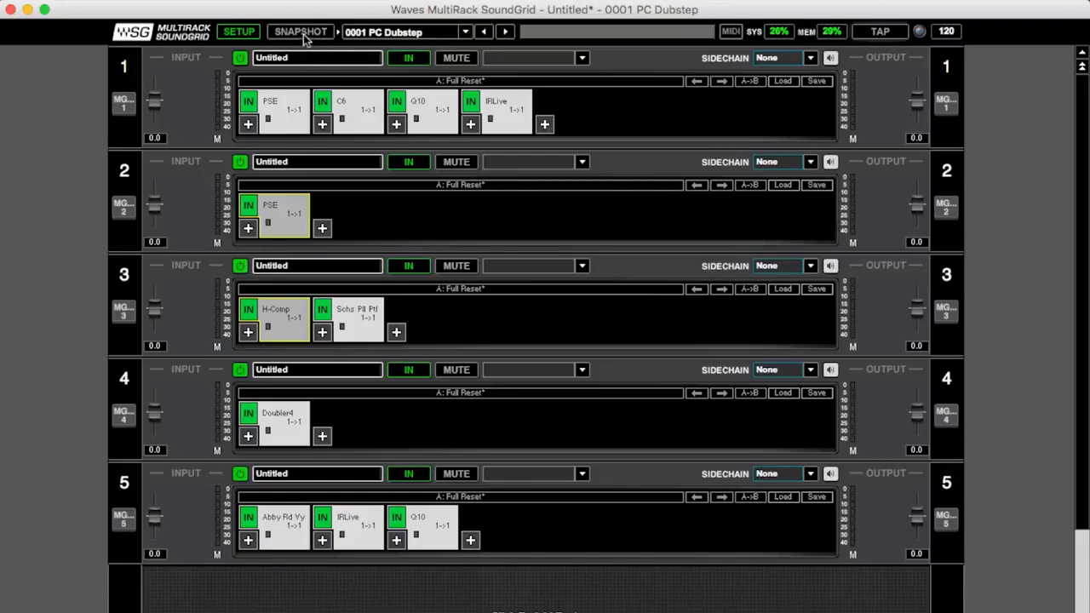
- Show the snapshot list, browse its slots, and recall PC Dubstep 2 followed by PC Dubstep
{"action": "left_click", "coordinate": [302, 31]}
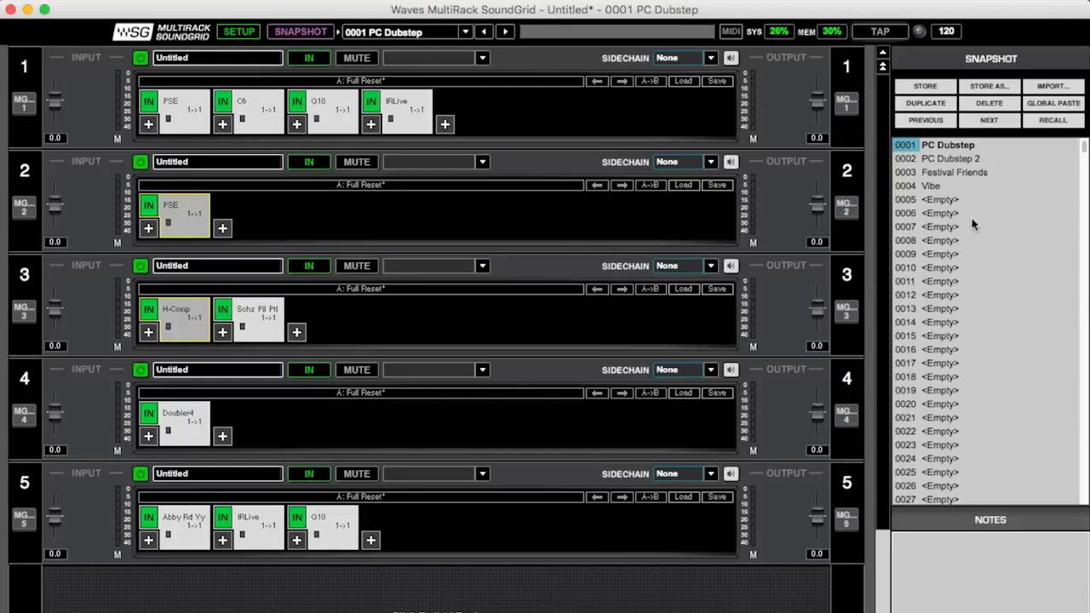
{"action": "scroll", "coordinate": [973, 168], "scroll_direction": "down", "scroll_amount": 20}
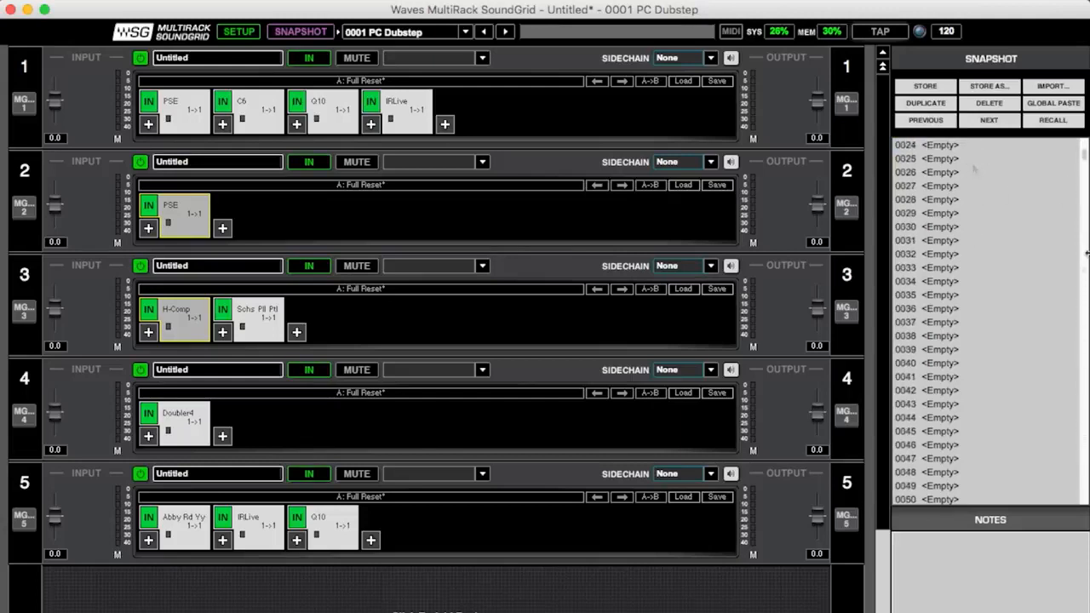
{"action": "scroll", "coordinate": [1031, 258], "scroll_direction": "up", "scroll_amount": 20}
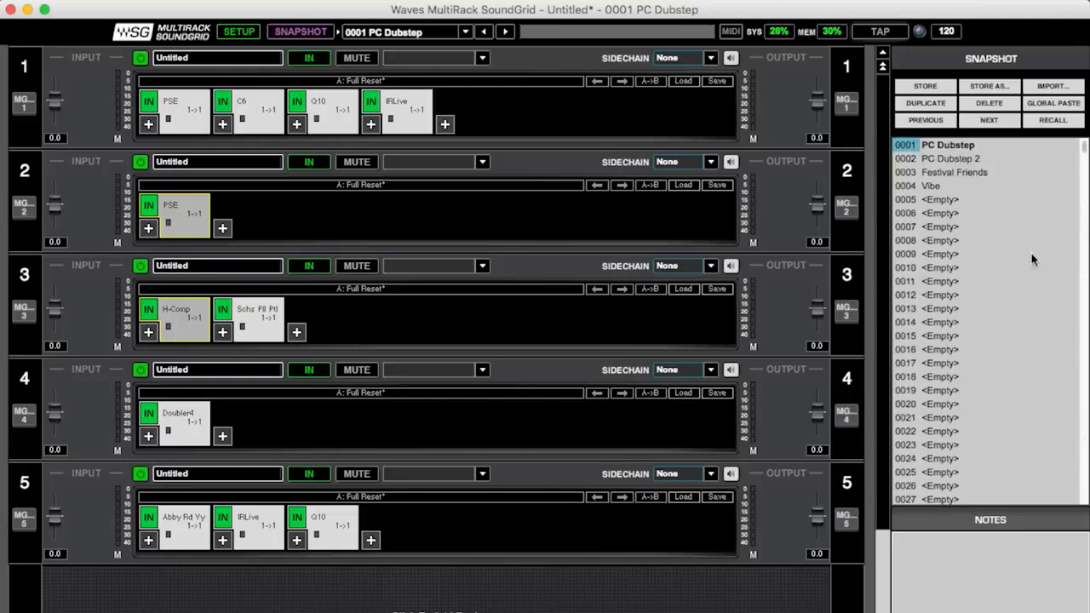
{"action": "double_click", "coordinate": [930, 160]}
{"action": "double_click", "coordinate": [940, 146]}
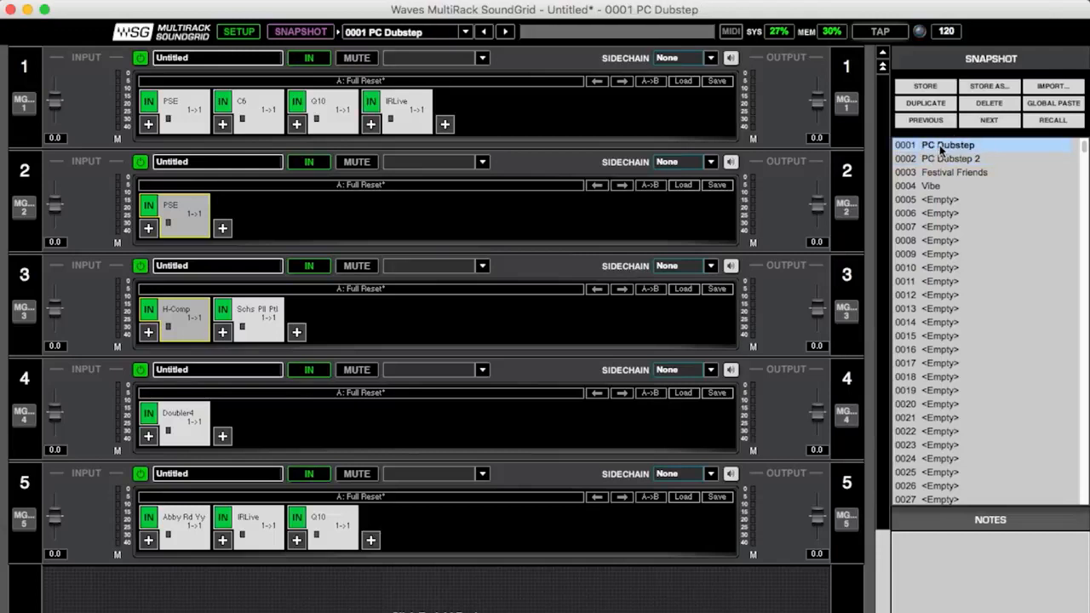
- Step forward through the stored snapshots from PC Dubstep to Vibe and back to PC Dubstep
{"action": "left_click", "coordinate": [999, 119]}
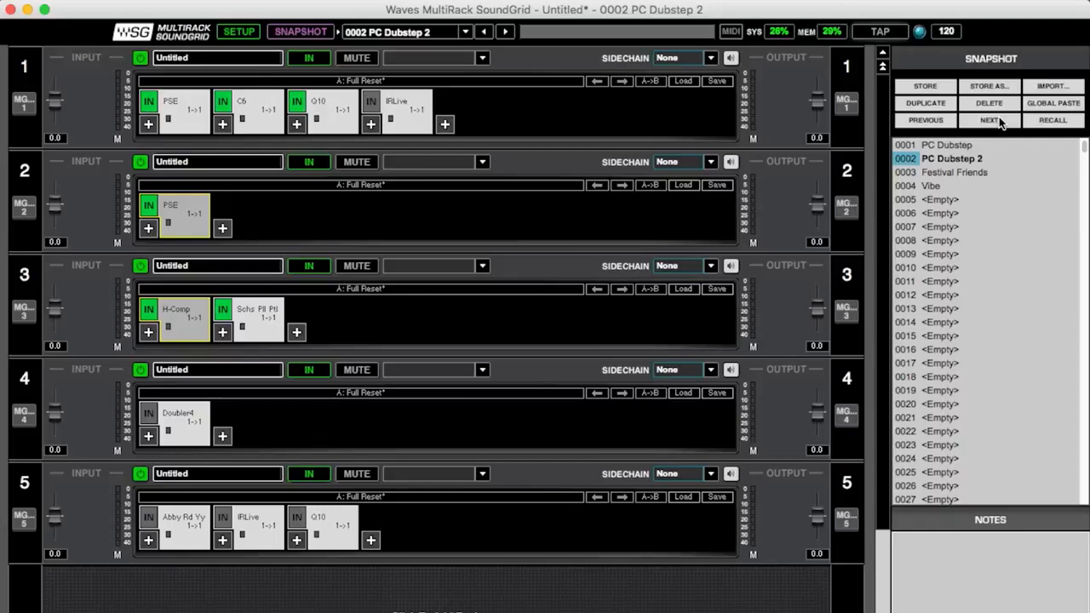
{"action": "left_click", "coordinate": [990, 120]}
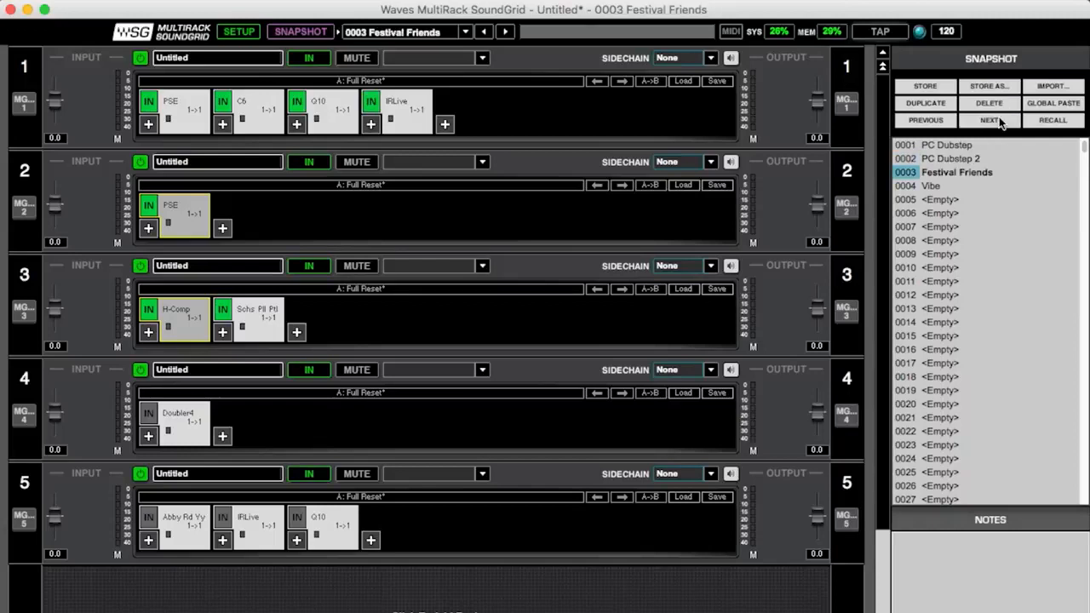
{"action": "left_click", "coordinate": [986, 124]}
{"action": "left_click", "coordinate": [932, 121]}
{"action": "left_click", "coordinate": [932, 122]}
{"action": "left_click", "coordinate": [933, 122]}
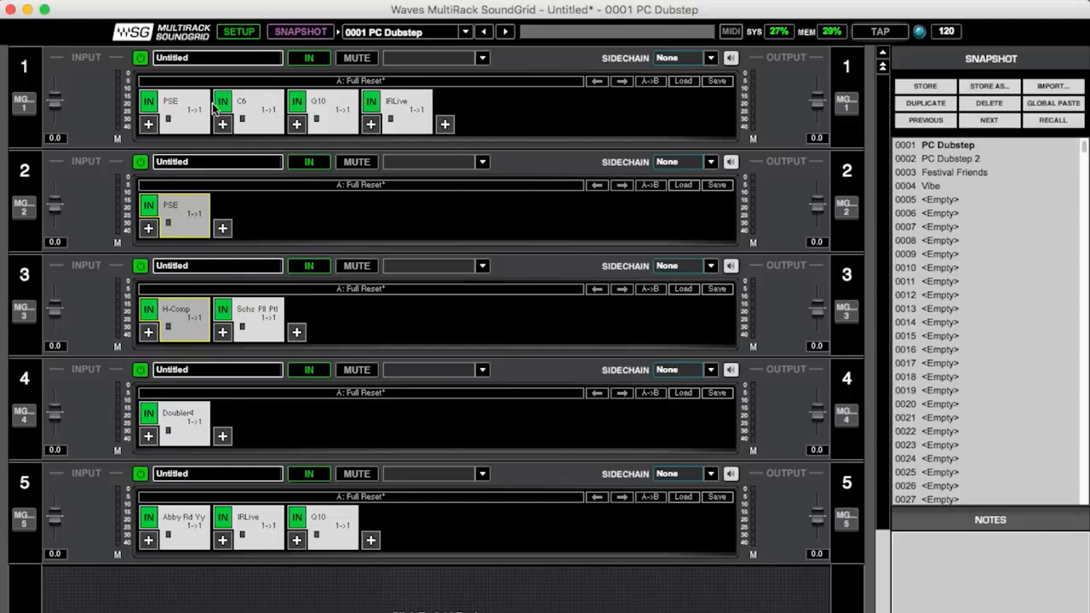
- Compare rack 1's IRLive settings across the PC Dubstep, PC Dubstep 2 and Festival Friends snapshots, and return to the rack overview
{"action": "left_click", "coordinate": [958, 149]}
{"action": "left_click", "coordinate": [404, 125]}
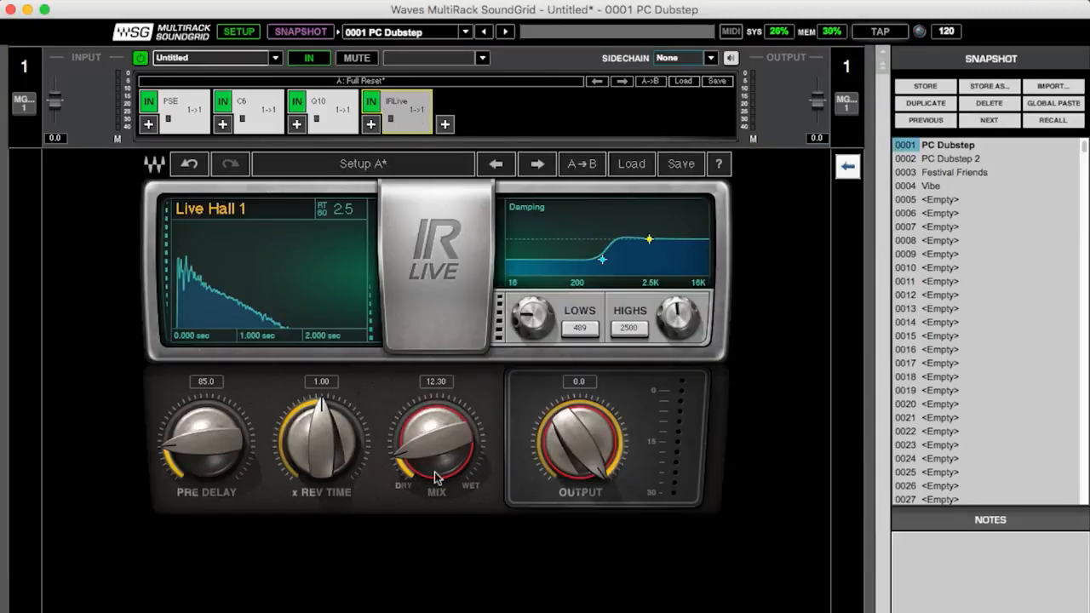
{"action": "left_click", "coordinate": [989, 120]}
{"action": "left_click", "coordinate": [371, 103]}
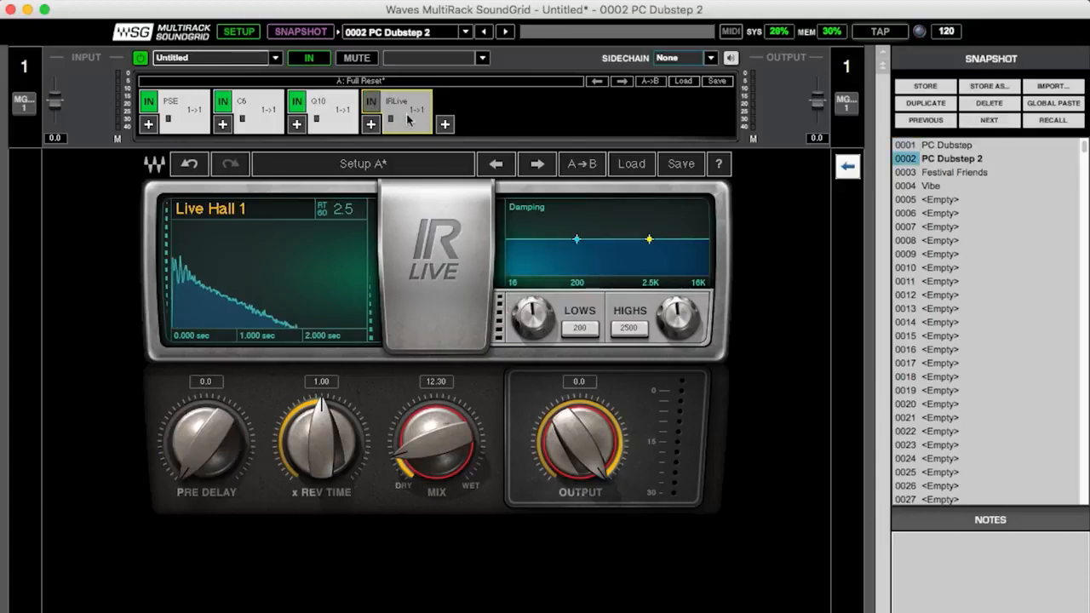
{"action": "double_click", "coordinate": [953, 172]}
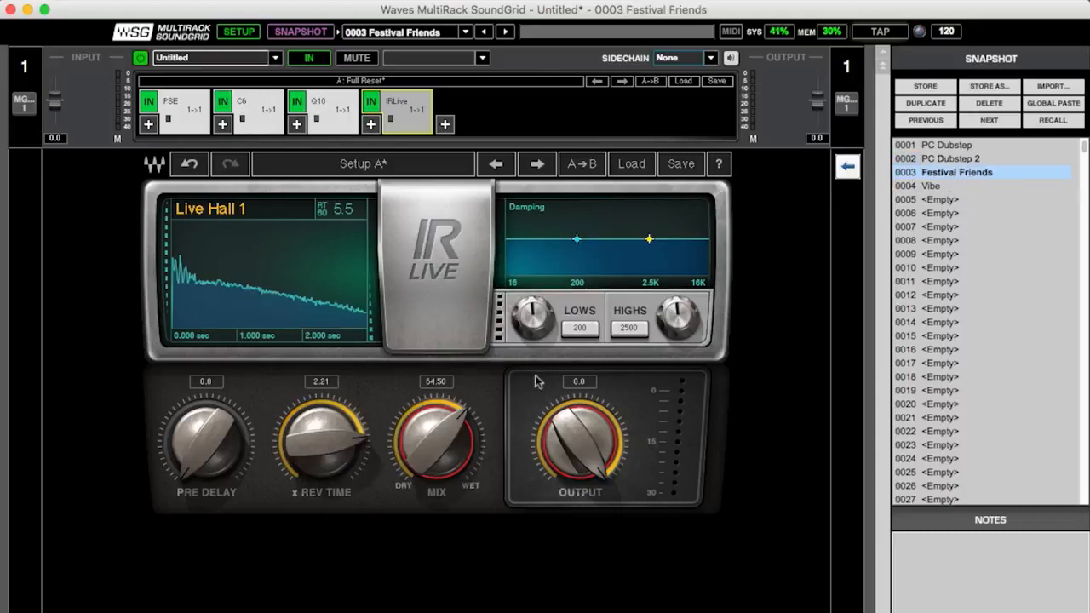
{"action": "left_click", "coordinate": [848, 168]}
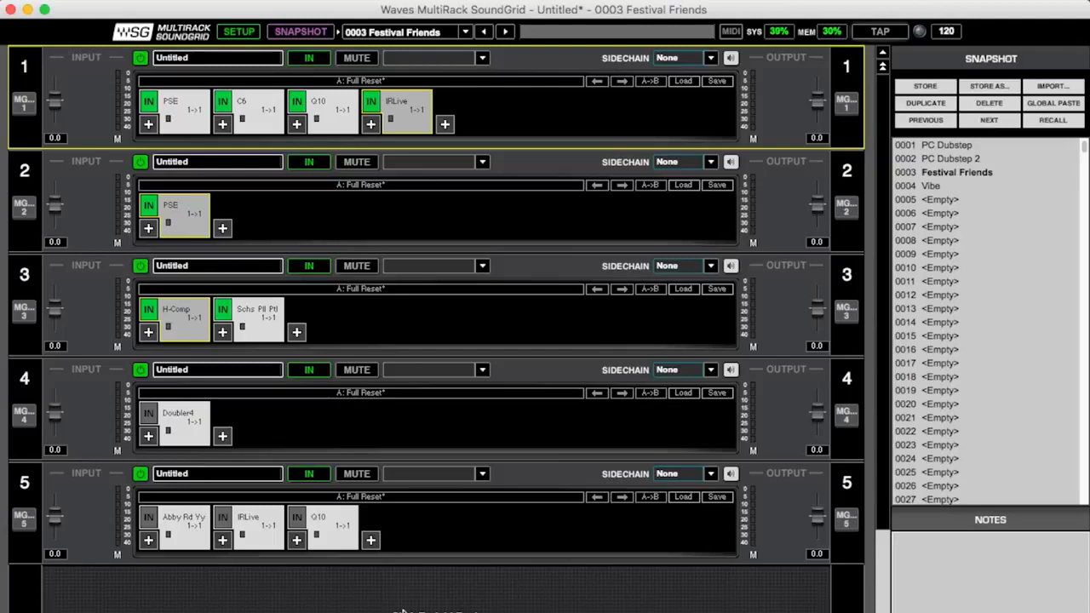
- Switch in the Abbey Road, IRLive and Q10 plug-ins on rack 5 in the Festival Friends snapshot
{"action": "left_click", "coordinate": [152, 520]}
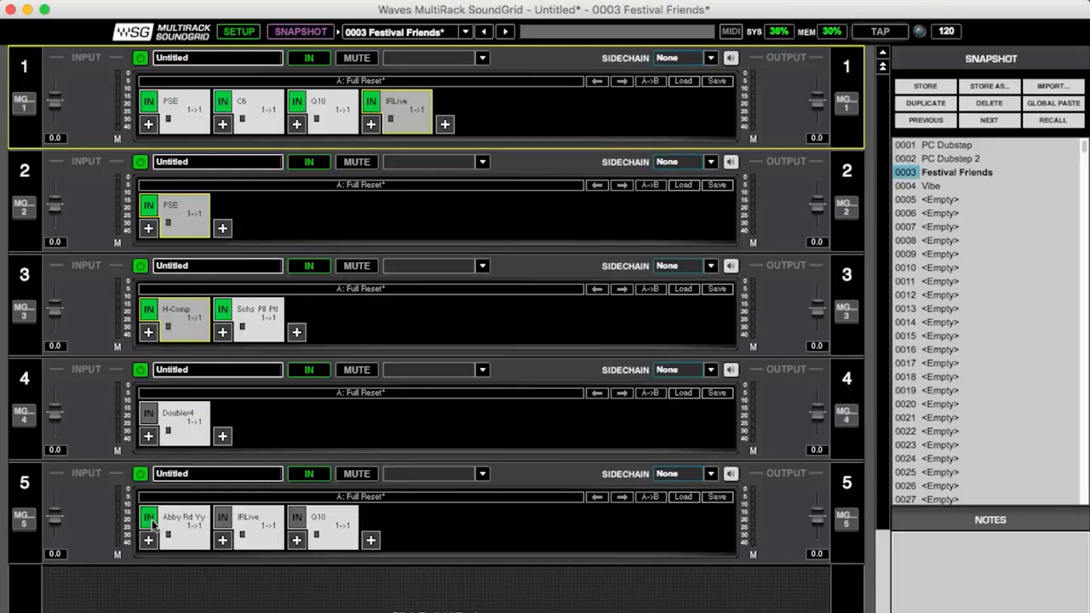
{"action": "left_click", "coordinate": [223, 521]}
{"action": "left_click", "coordinate": [298, 520]}
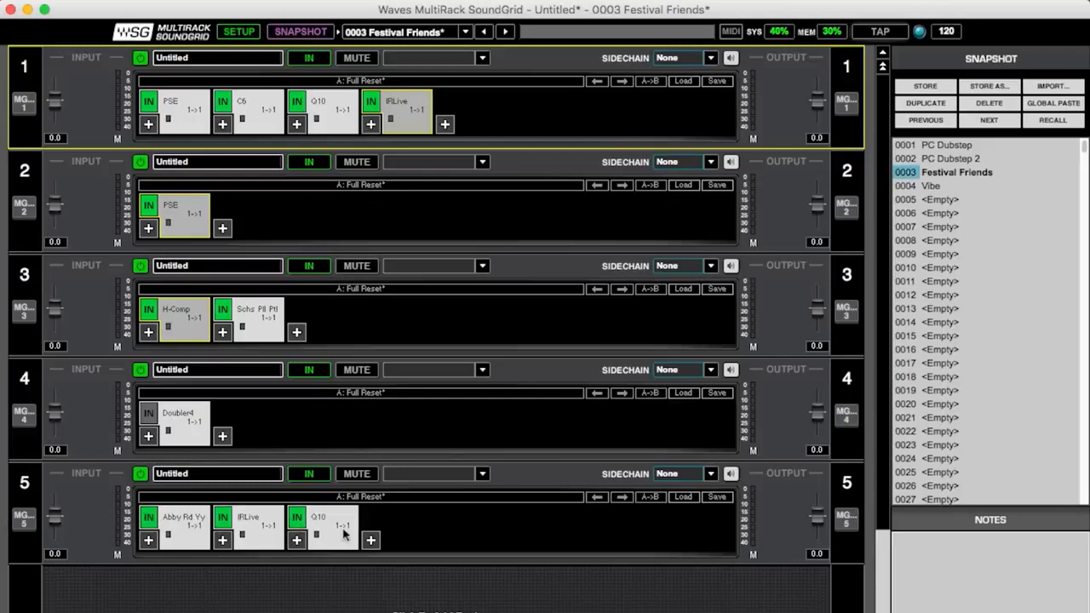
{"action": "left_click", "coordinate": [940, 201]}
- On rack 5, set the IRLive mix to 52.80 and pull down band 3 of the Q10 equalizer
{"action": "left_click", "coordinate": [253, 525]}
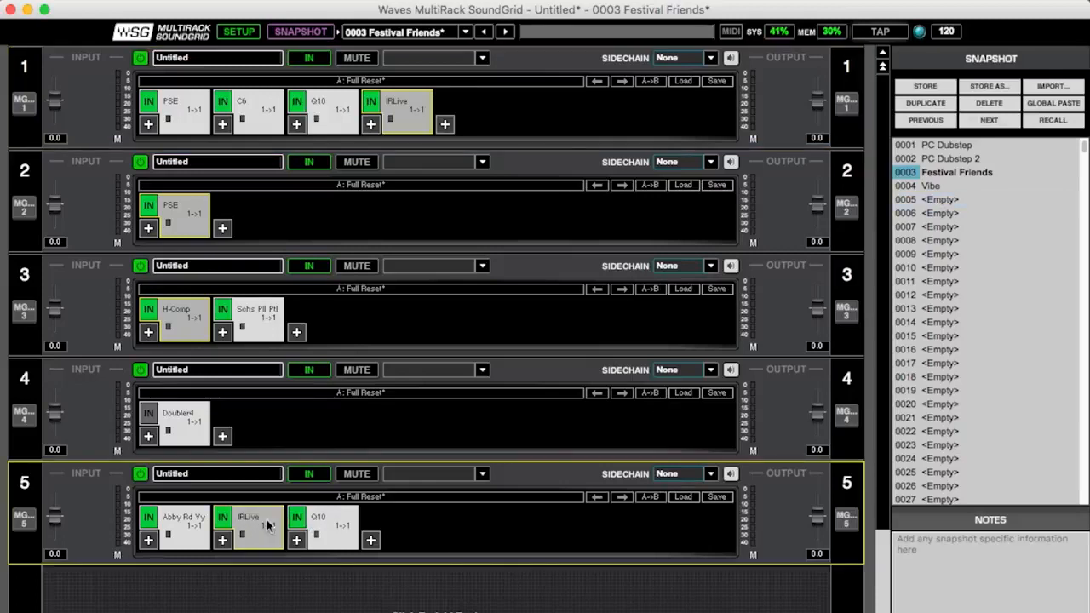
{"action": "scroll", "coordinate": [431, 438], "scroll_direction": "down", "scroll_amount": 10}
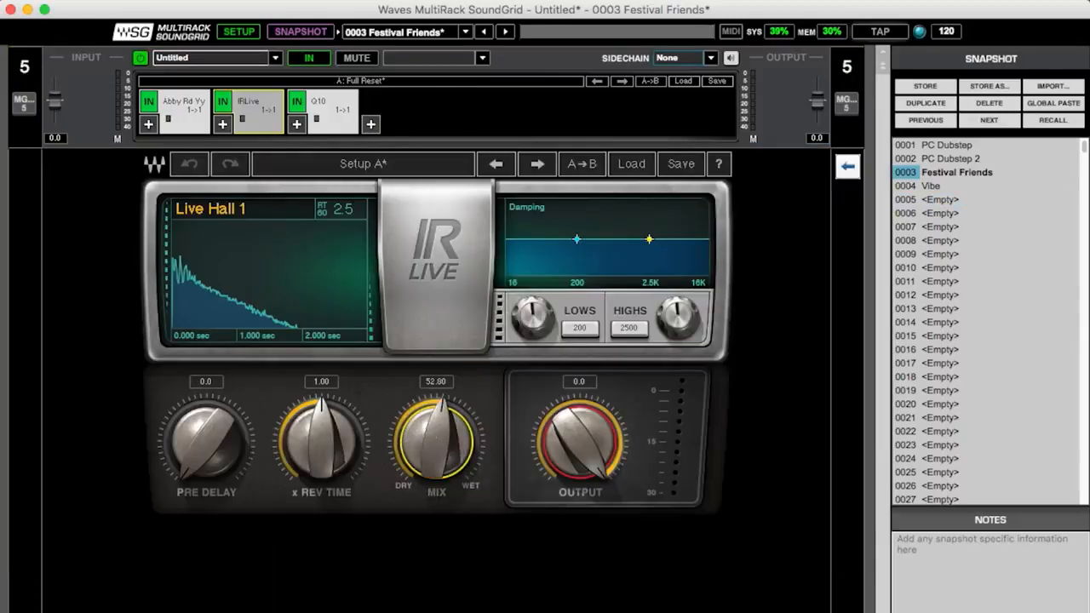
{"action": "left_click", "coordinate": [323, 124]}
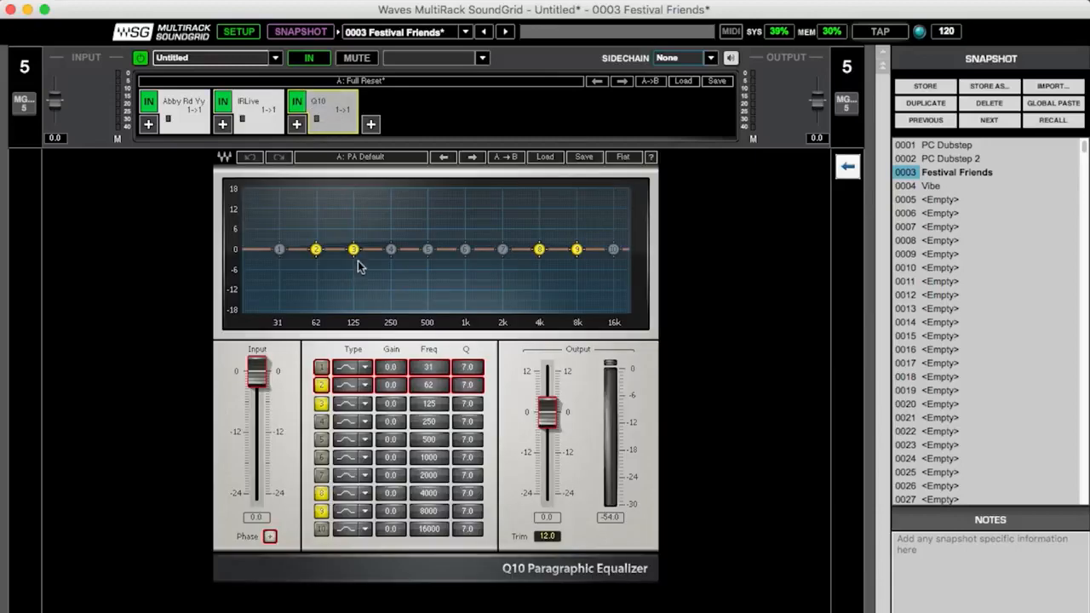
{"action": "left_click_drag", "start_coordinate": [353, 249], "coordinate": [385, 274]}
{"action": "left_click", "coordinate": [847, 166]}
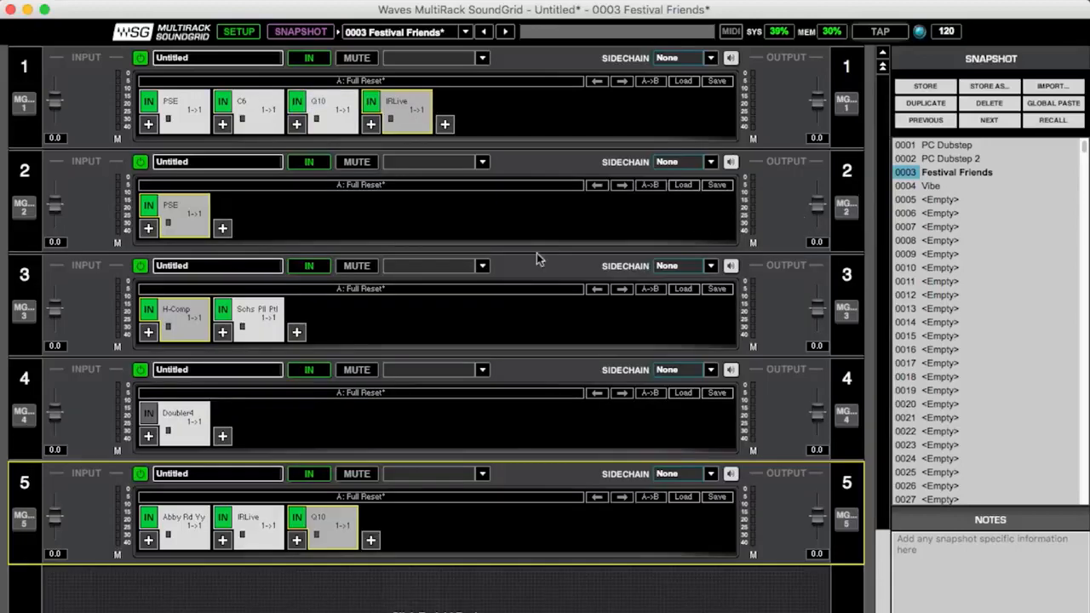
- Store the current rack settings as a new snapshot named Midnight in empty slot 0005
{"action": "left_click", "coordinate": [948, 203]}
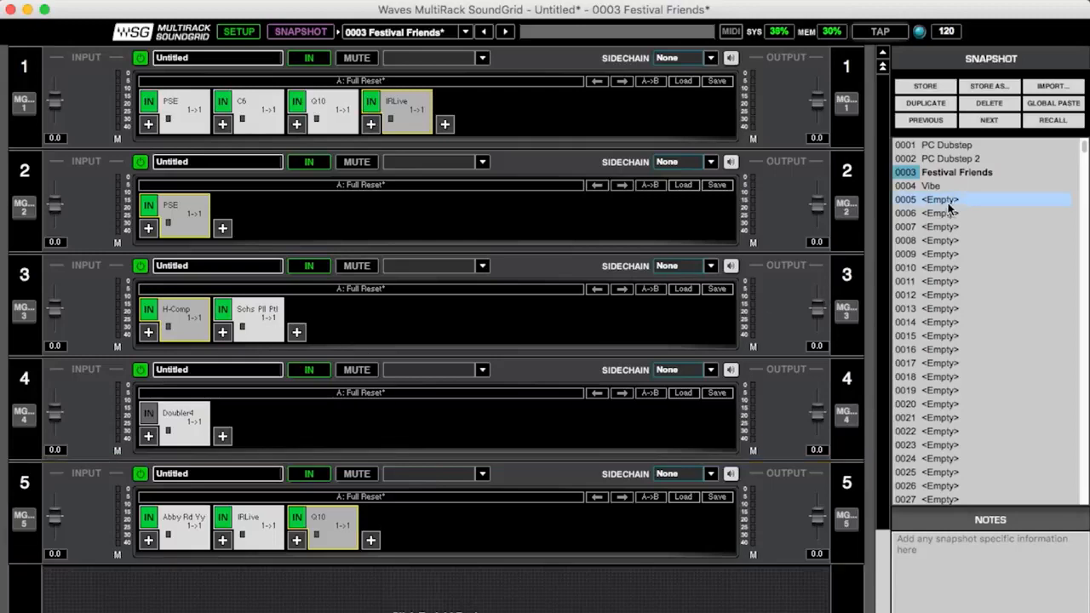
{"action": "left_click", "coordinate": [946, 203]}
{"action": "left_click", "coordinate": [989, 86]}
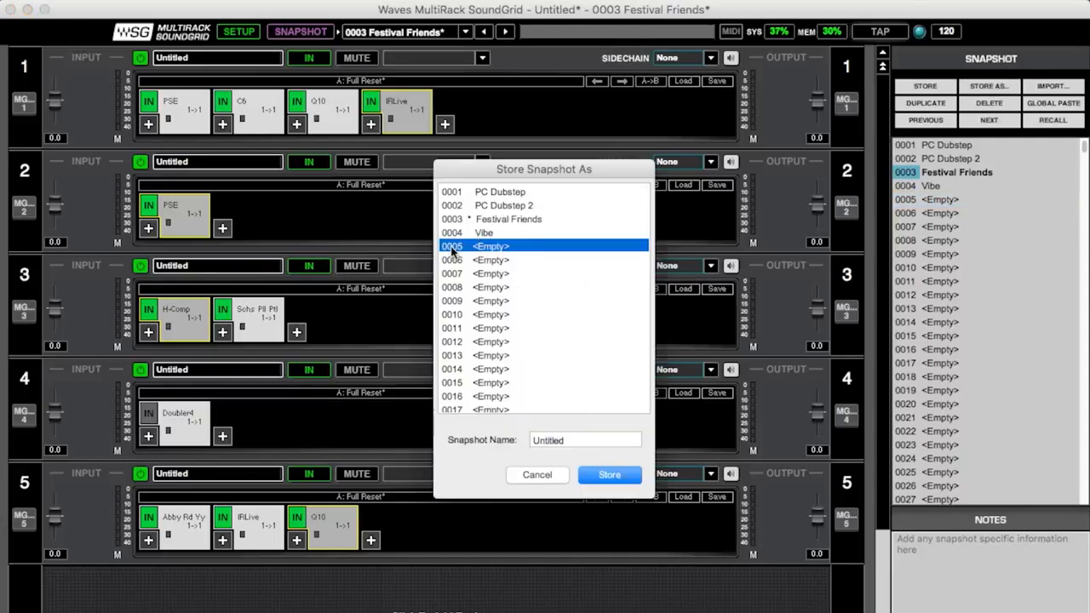
{"action": "double_click", "coordinate": [598, 436]}
{"action": "type", "text": "Mi"}
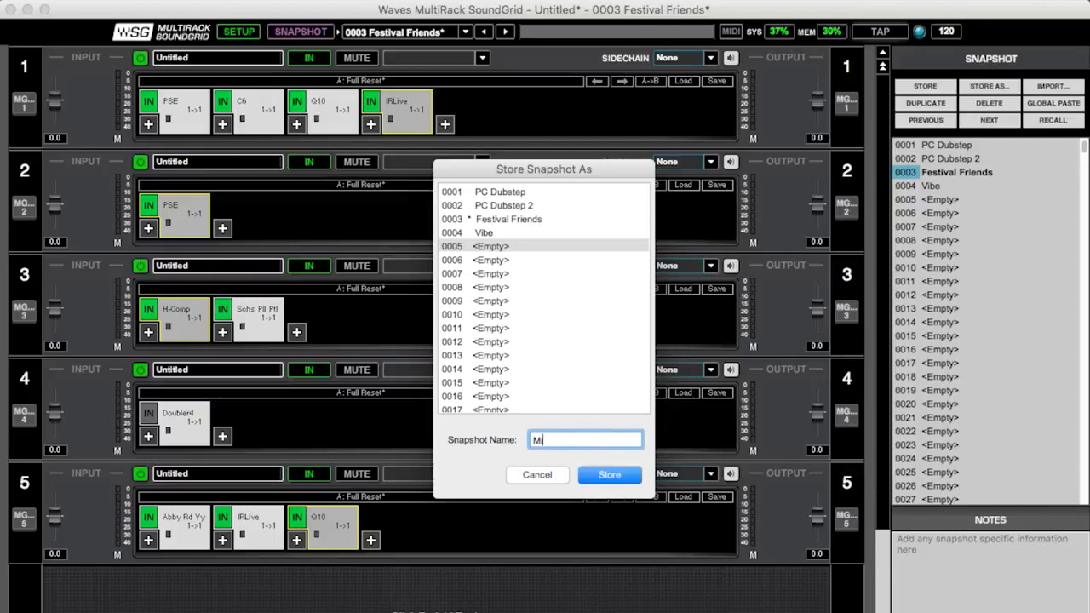
{"action": "type", "text": "dnight"}
{"action": "key", "text": "Return"}
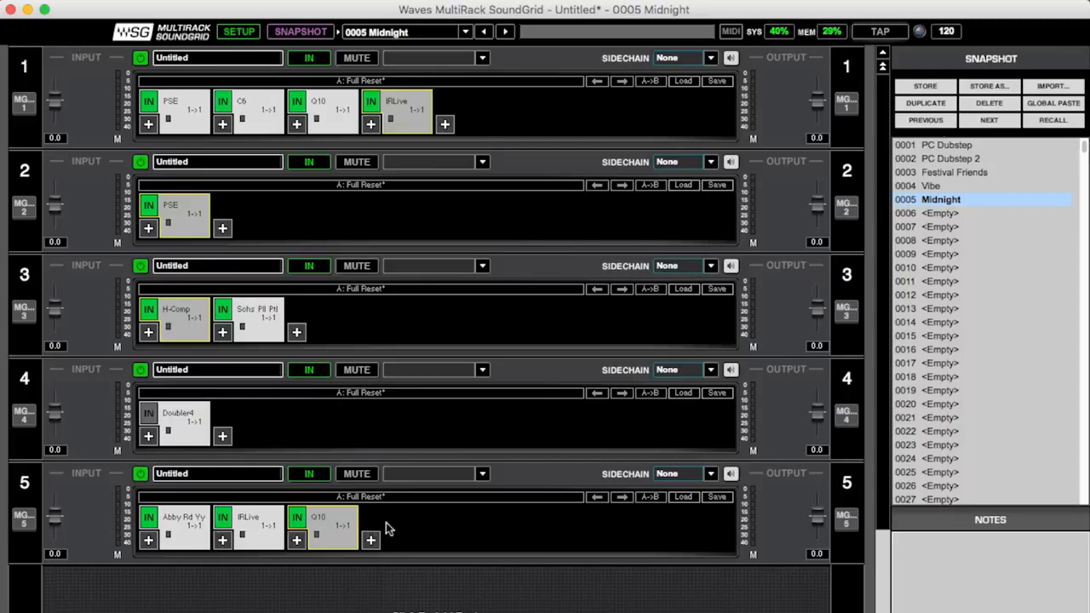
- Switch back and forth between the Vibe and Midnight snapshots to compare rack 5's plug-in states
{"action": "left_click", "coordinate": [944, 124]}
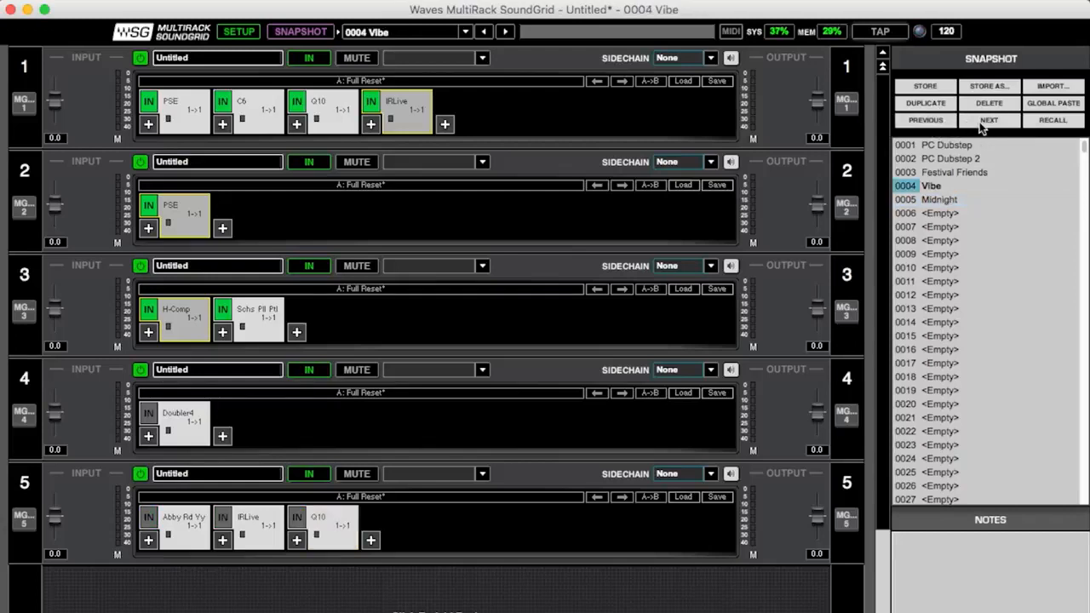
{"action": "left_click", "coordinate": [983, 120]}
{"action": "left_click", "coordinate": [925, 121]}
{"action": "left_click", "coordinate": [985, 121]}
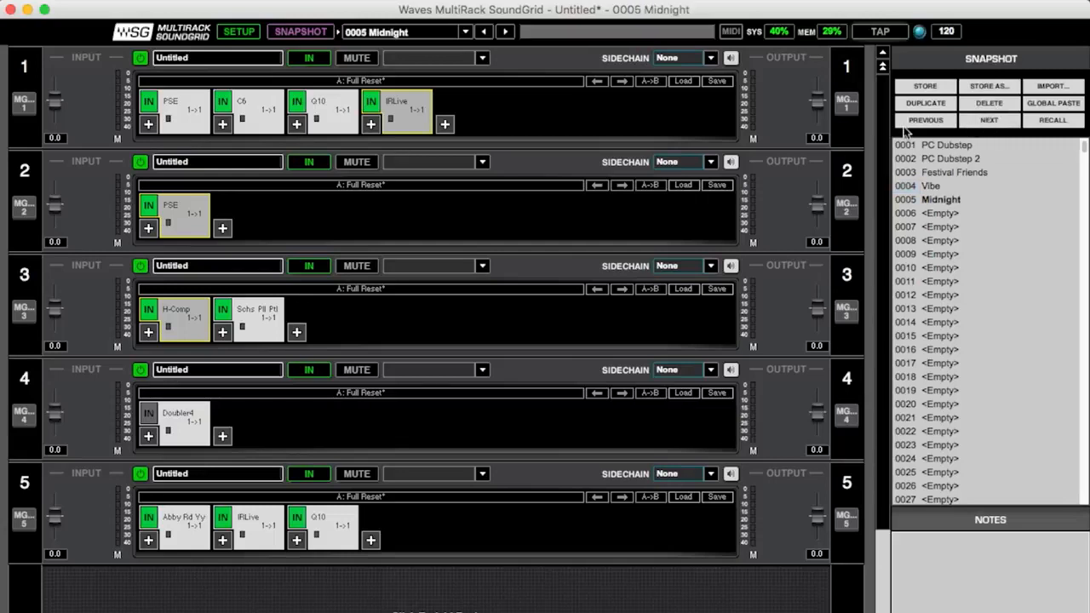
{"action": "left_click", "coordinate": [923, 122]}
{"action": "left_click", "coordinate": [990, 119]}
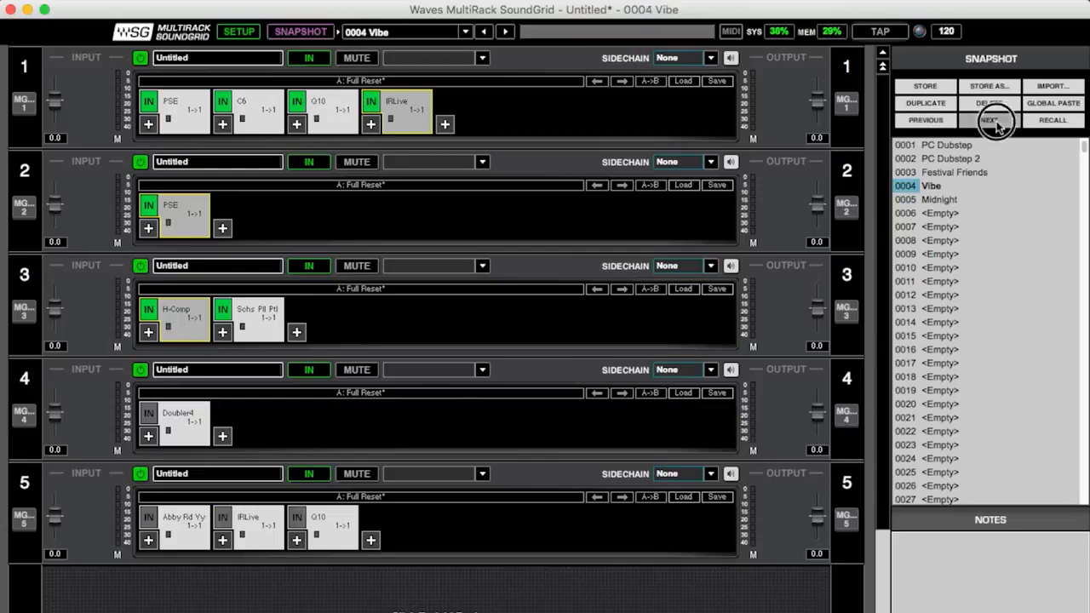
- Delete the Midnight snapshot from slot 0005
{"action": "left_click", "coordinate": [945, 200]}
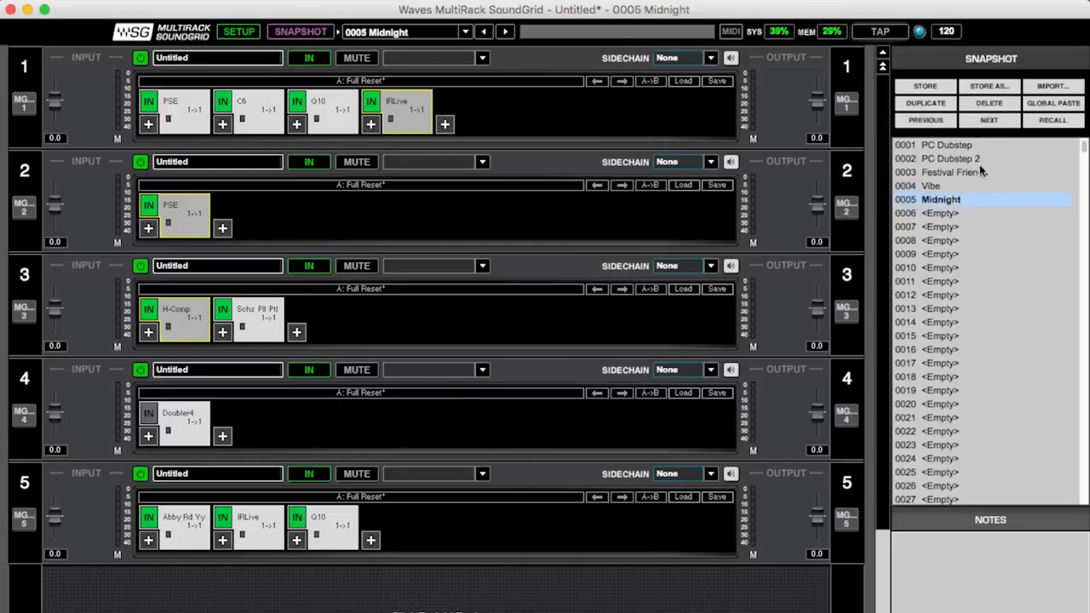
{"action": "left_click", "coordinate": [994, 103]}
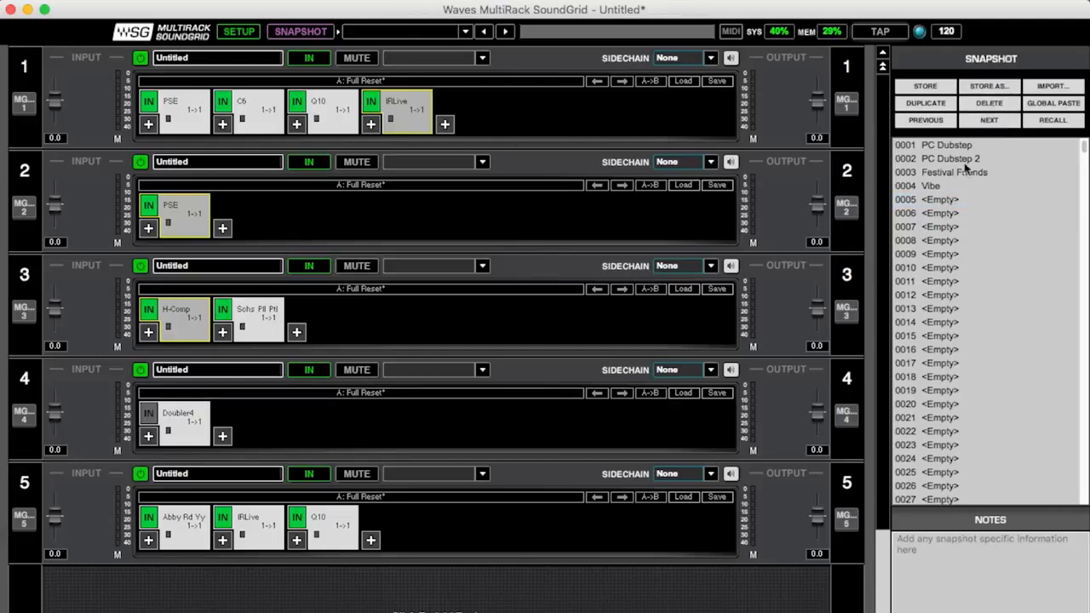
{"action": "left_click", "coordinate": [988, 87]}
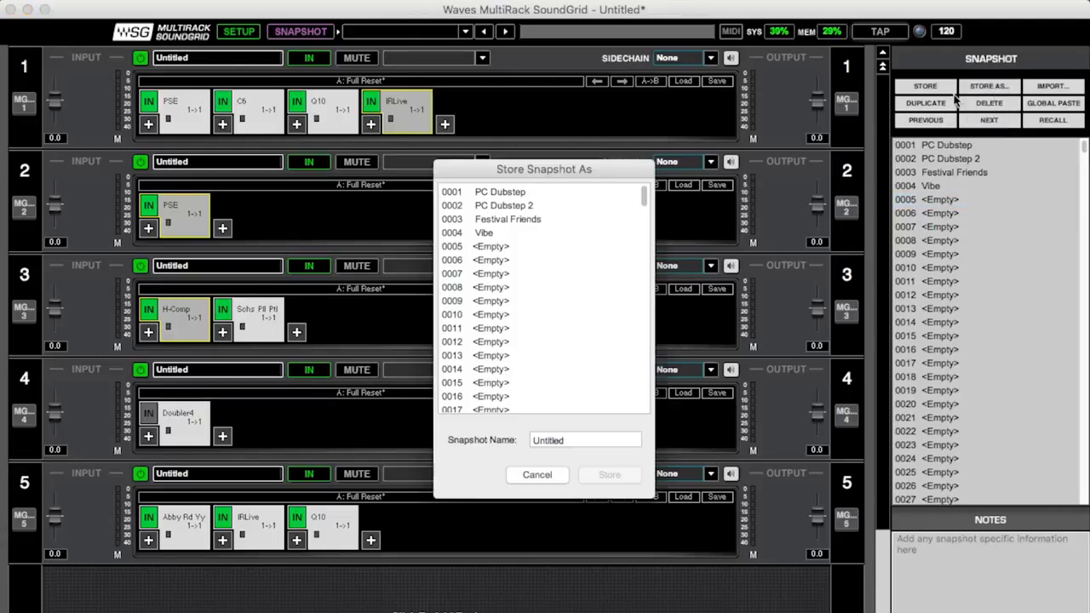
{"action": "scroll", "coordinate": [505, 347], "scroll_direction": "down", "scroll_amount": 15}
{"action": "scroll", "coordinate": [505, 347], "scroll_direction": "down", "scroll_amount": 5}
{"action": "left_click", "coordinate": [551, 477]}
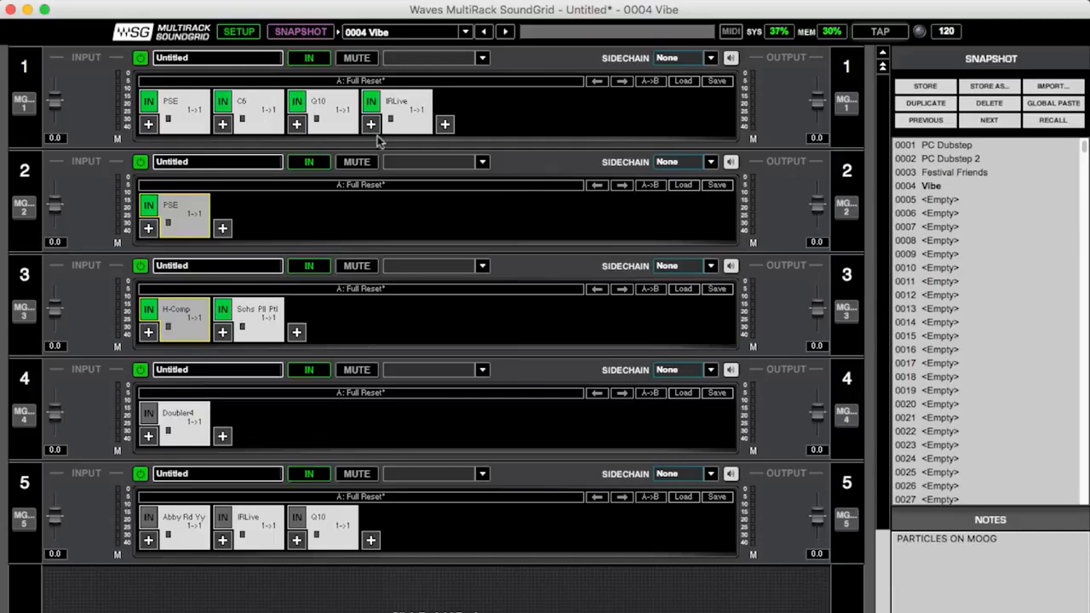
- Open the MIDI preferences and review the available MIDI In and MIDI Thru ports for remote snapshot recall
{"action": "left_click", "coordinate": [161, 2]}
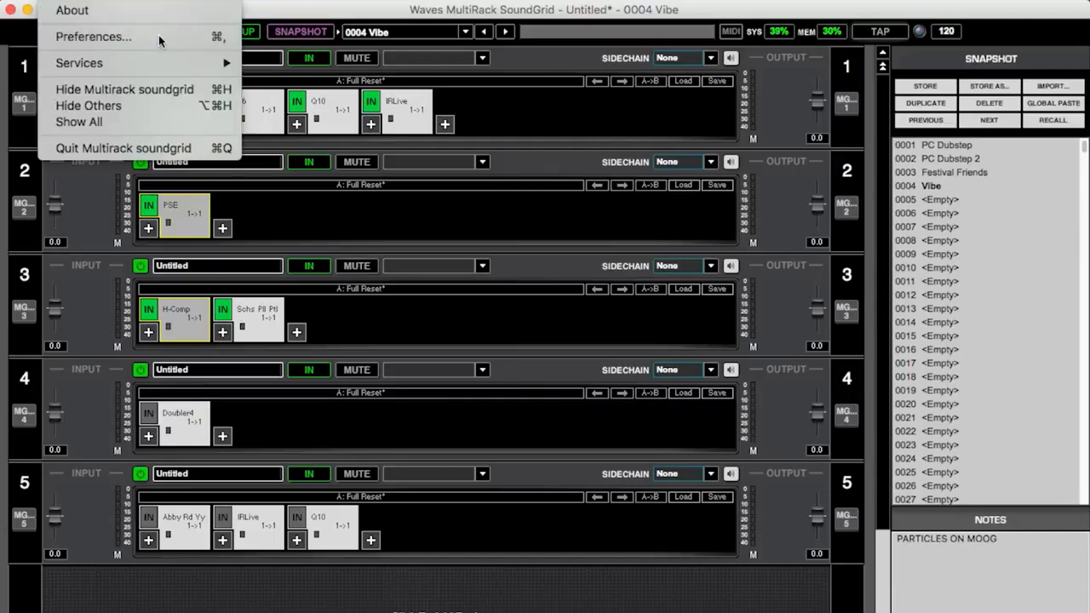
{"action": "left_click", "coordinate": [158, 37]}
{"action": "left_click", "coordinate": [534, 94]}
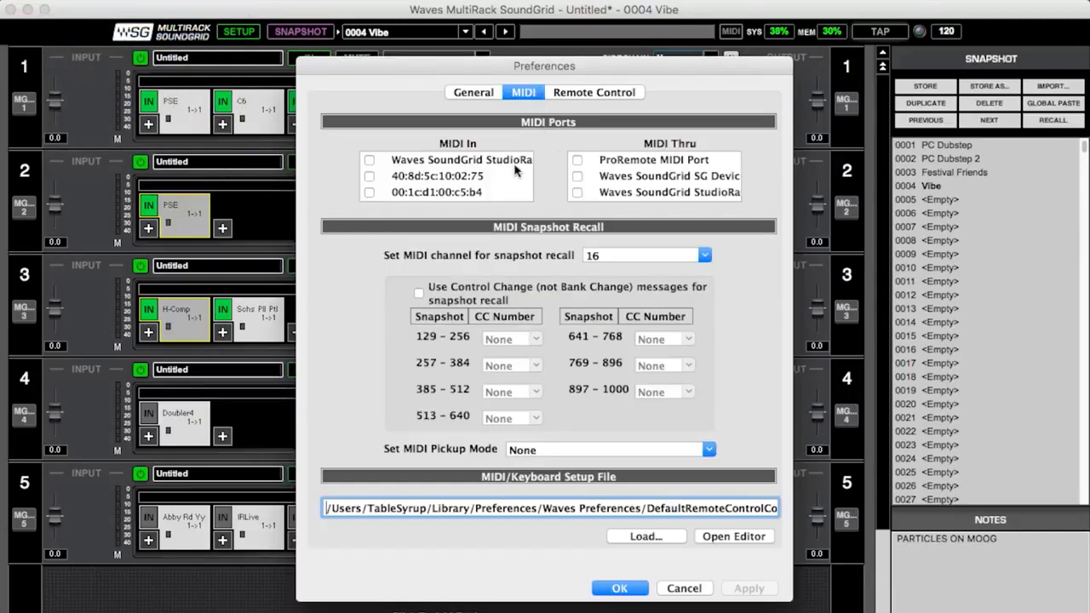
{"action": "scroll", "coordinate": [520, 183], "scroll_direction": "up", "scroll_amount": 5}
{"action": "scroll", "coordinate": [655, 195], "scroll_direction": "up", "scroll_amount": 5}
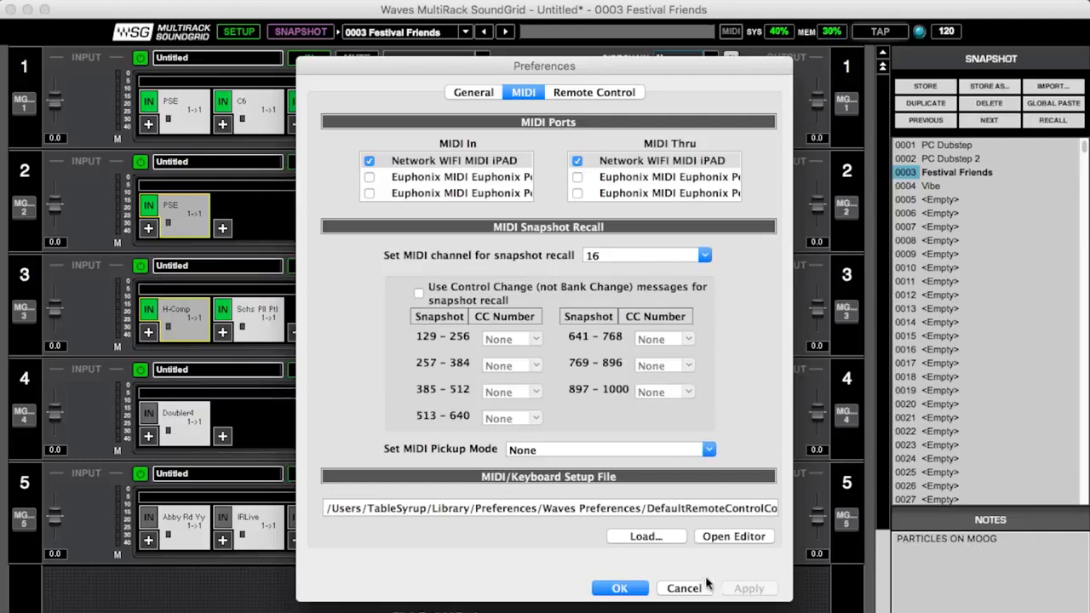
- In the remote controller editor, assign key 1 to Prev Snapshot and key 2 to Next Snapshot
{"action": "left_click", "coordinate": [732, 537]}
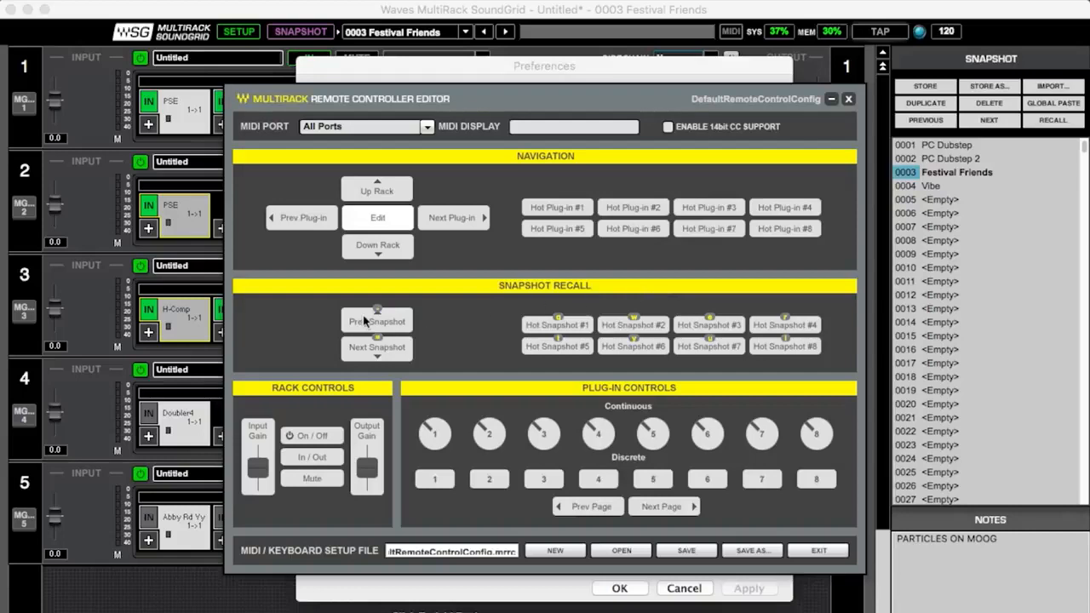
{"action": "left_click", "coordinate": [388, 329]}
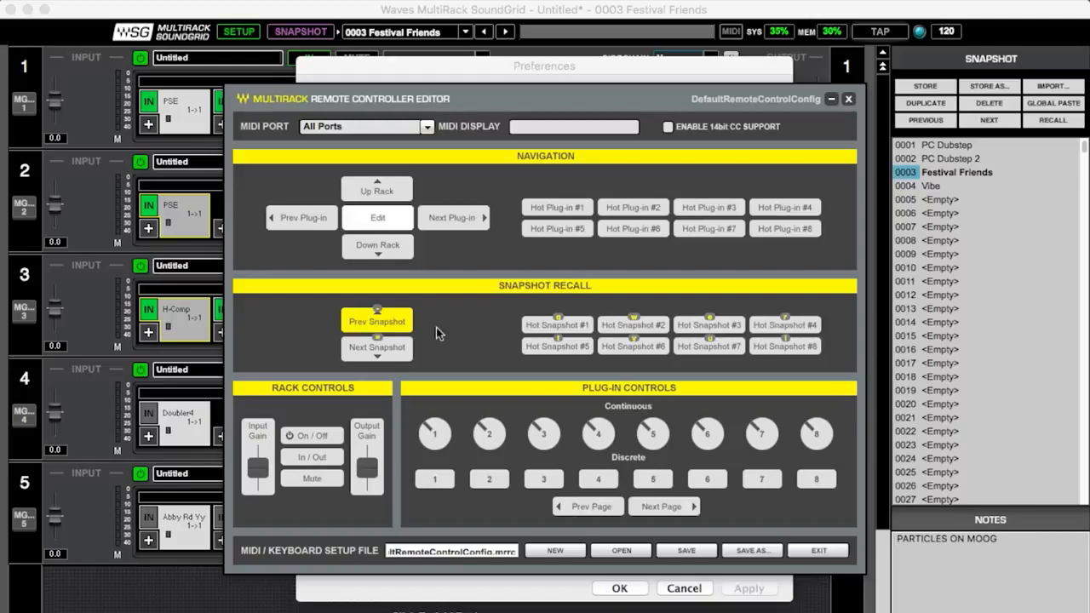
{"action": "key", "text": "1"}
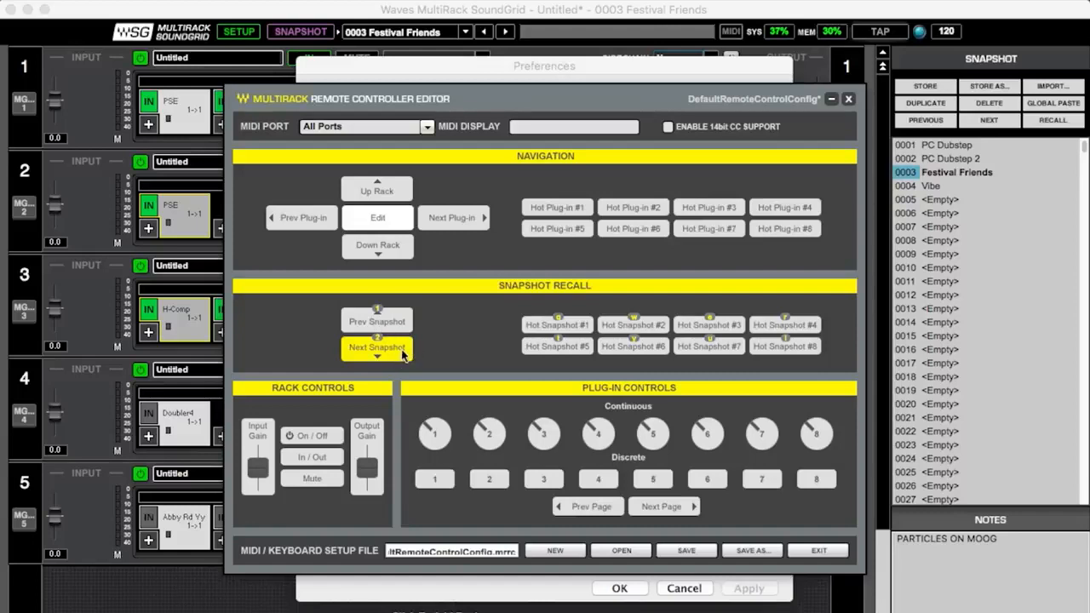
{"action": "left_click", "coordinate": [397, 325]}
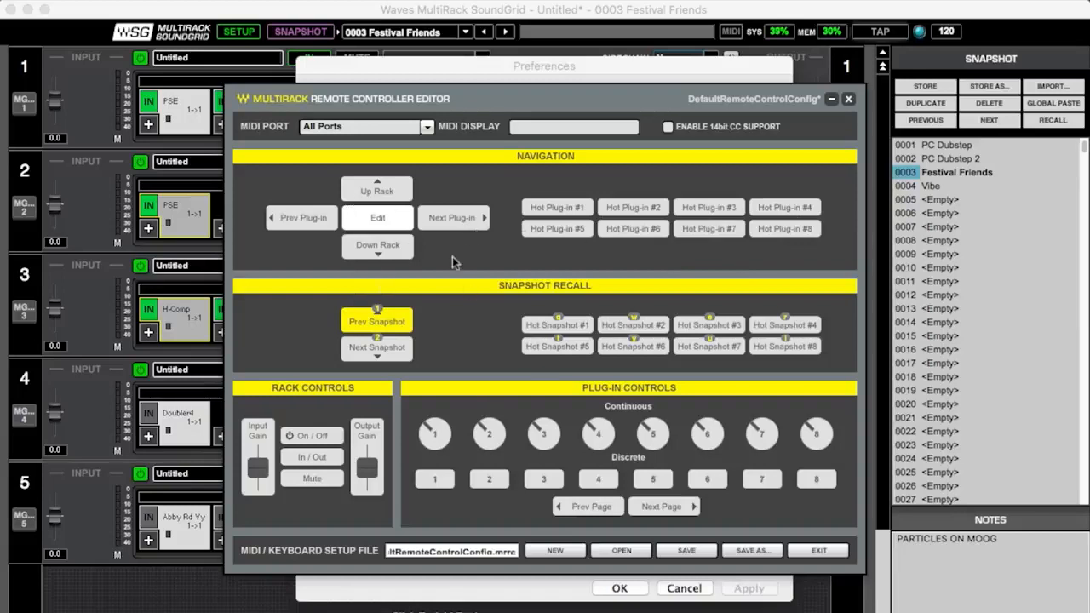
- Close the preferences and step back and forth through the stored snapshots up to Vibe with the keyboard, ending on Festival Friends
{"action": "left_click", "coordinate": [687, 578]}
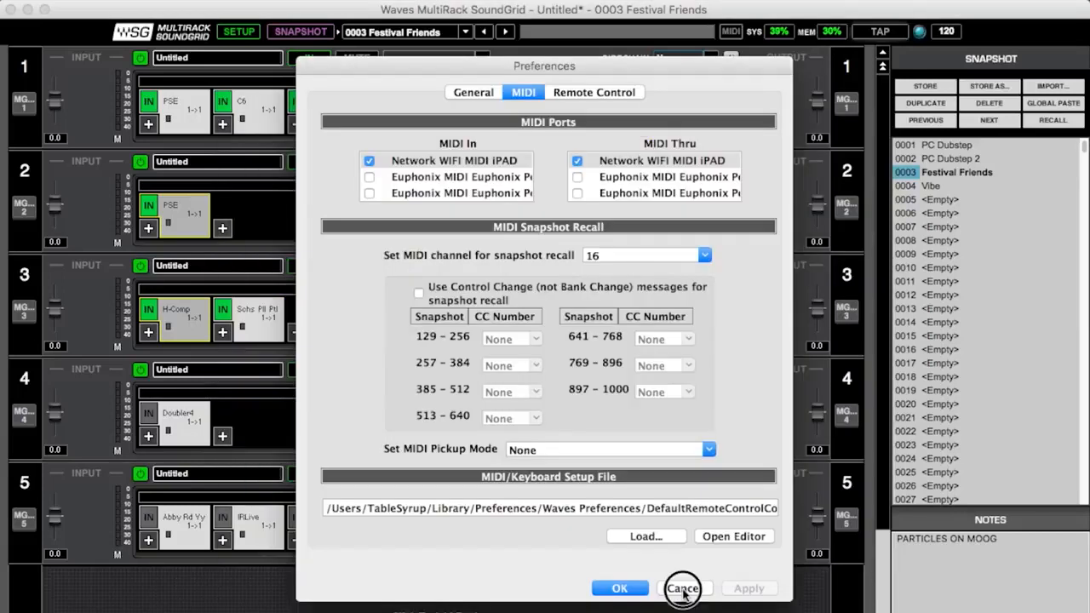
{"action": "left_click", "coordinate": [684, 587]}
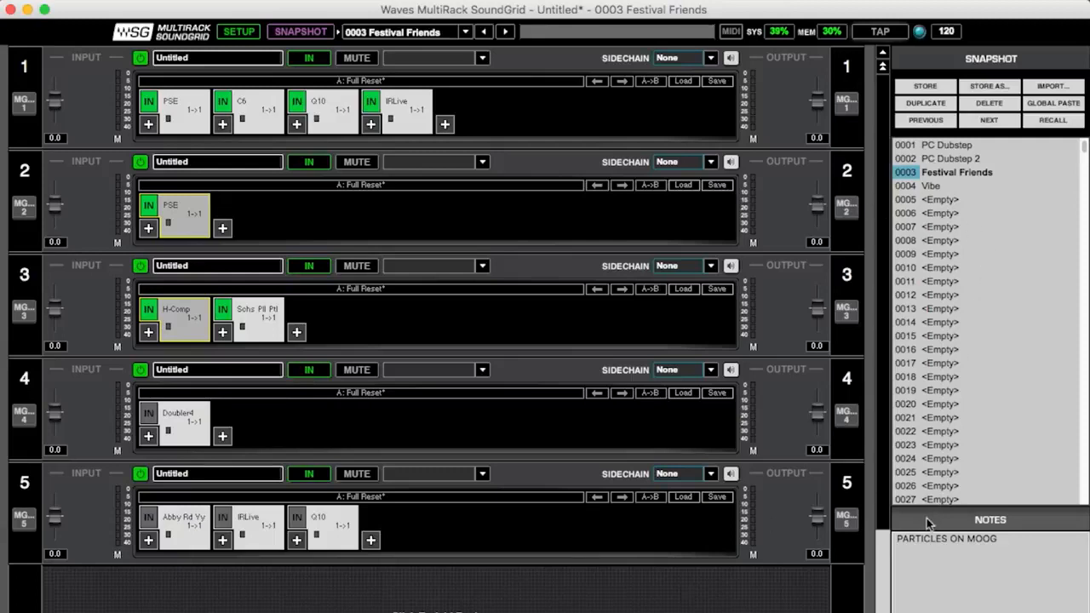
{"action": "key", "text": "Up"}
{"action": "key", "text": "Down"}
{"action": "key", "text": "Up"}
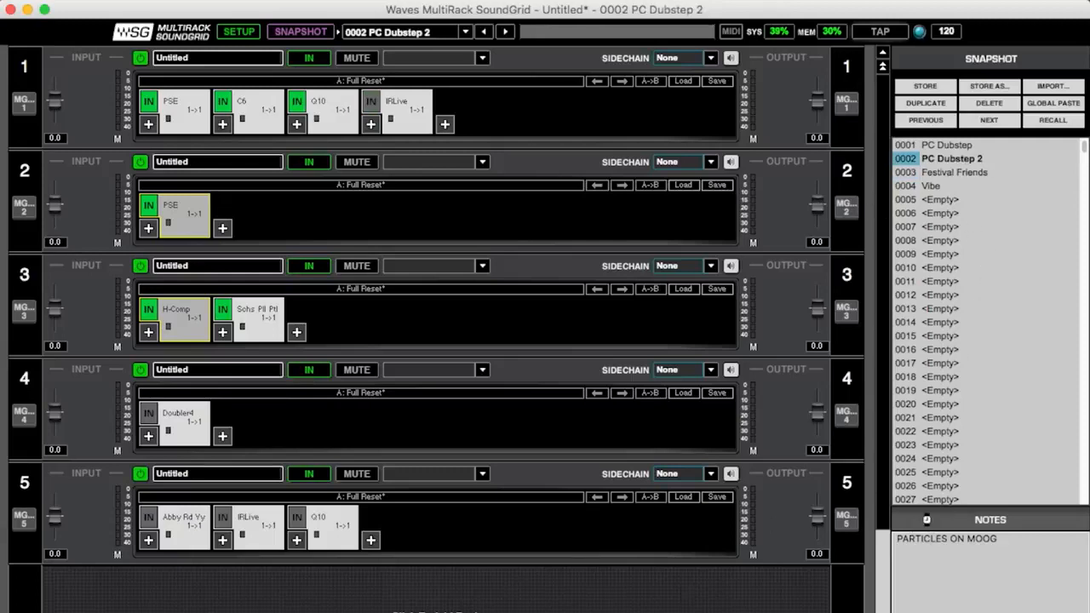
{"action": "key", "text": "Up"}
{"action": "key", "text": "Down"}
{"action": "key", "text": "Down"}
{"action": "key", "text": "Down"}
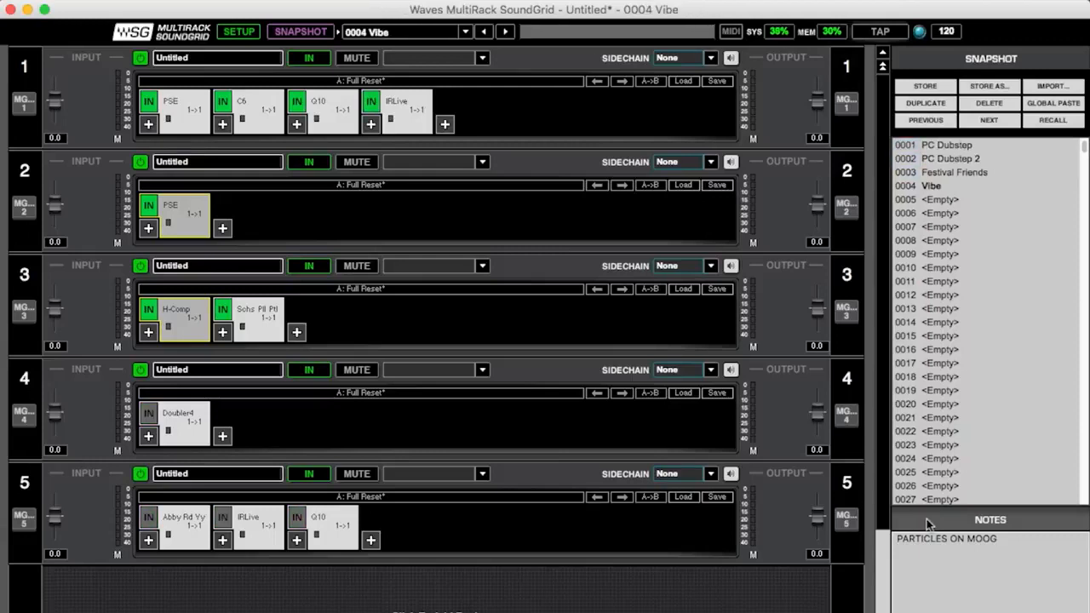
{"action": "key", "text": "Up"}
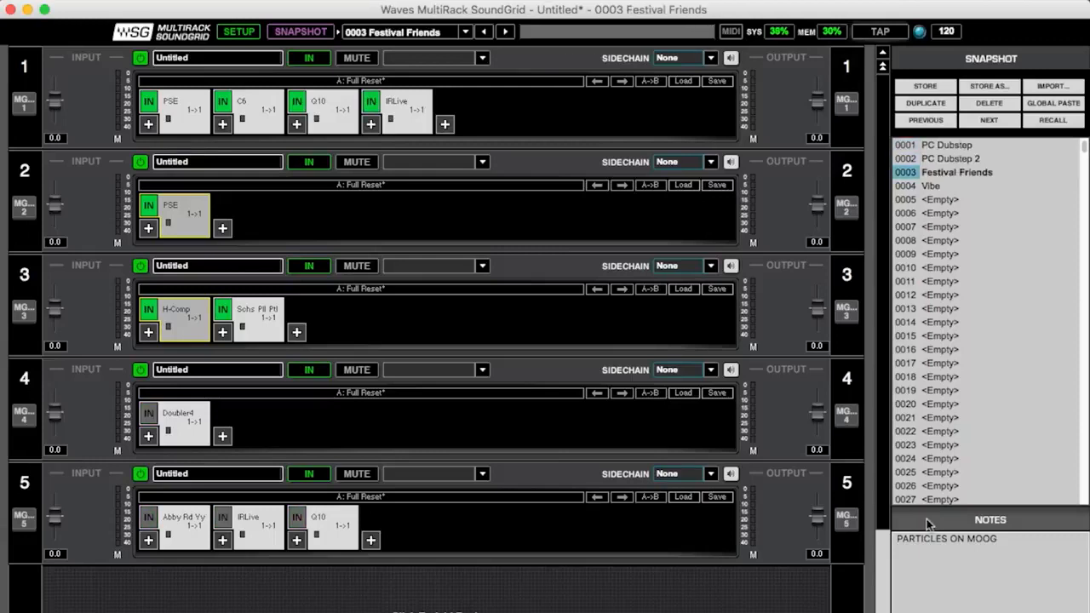
- Assign the PC Dubstep snapshot to Hot Snapshot 1
{"action": "left_click", "coordinate": [954, 145]}
{"action": "right_click", "coordinate": [954, 146]}
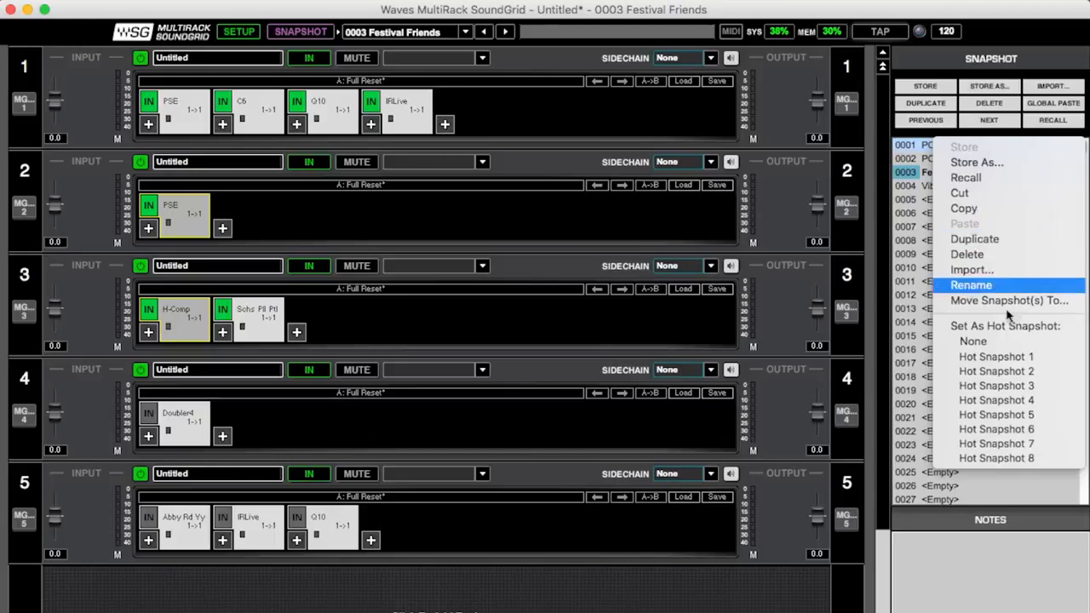
{"action": "left_click", "coordinate": [1005, 357]}
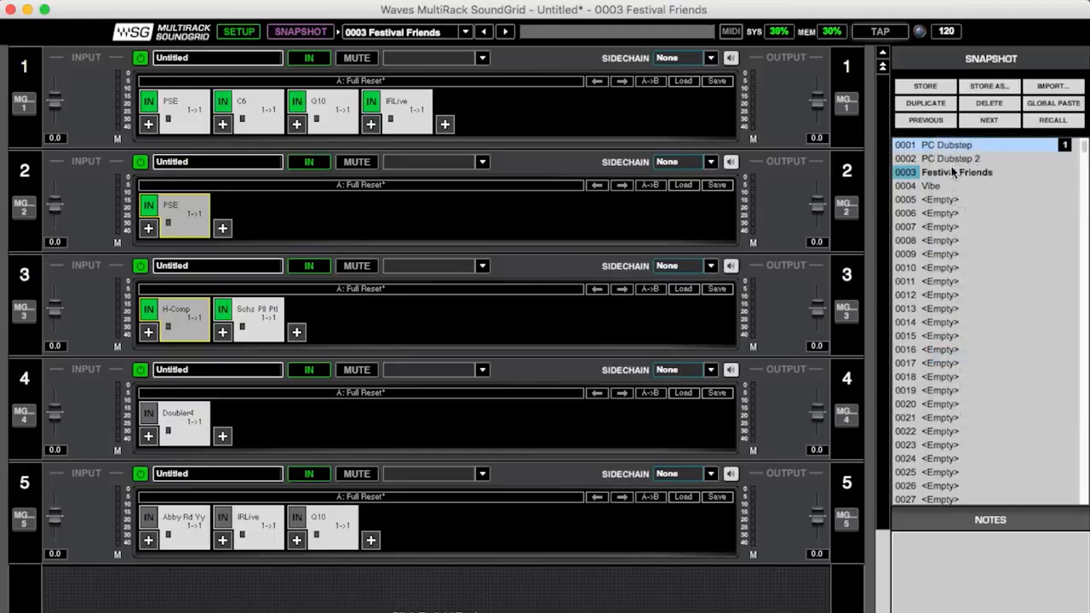
- Assign the Festival Friends snapshot to Hot Snapshot 3 and the Vibe snapshot to Hot Snapshot 4
{"action": "left_click", "coordinate": [949, 174]}
{"action": "right_click", "coordinate": [949, 175]}
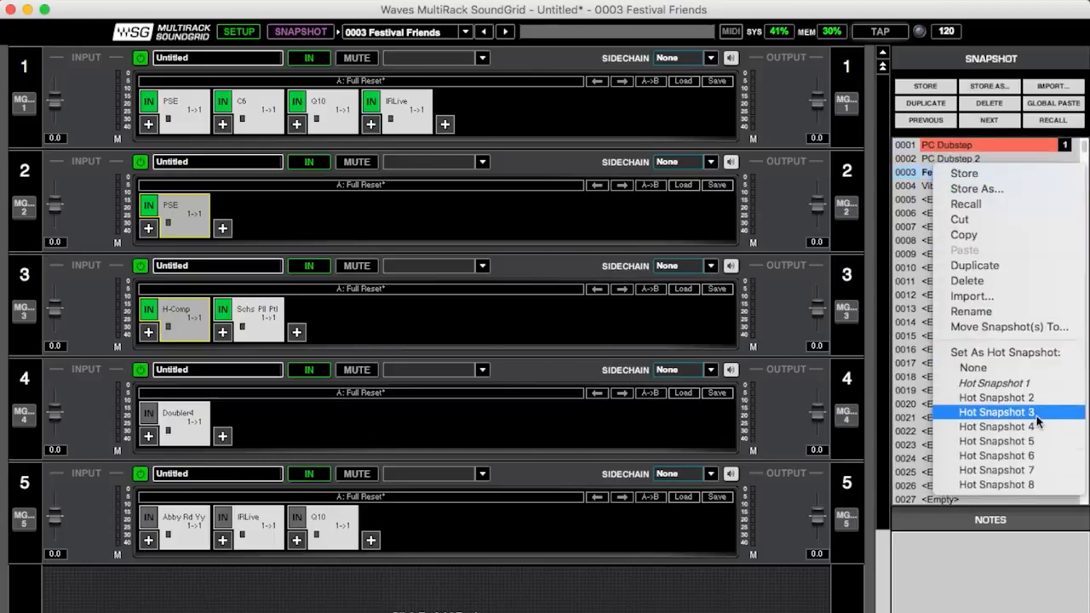
{"action": "left_click", "coordinate": [1036, 416]}
{"action": "right_click", "coordinate": [950, 187]}
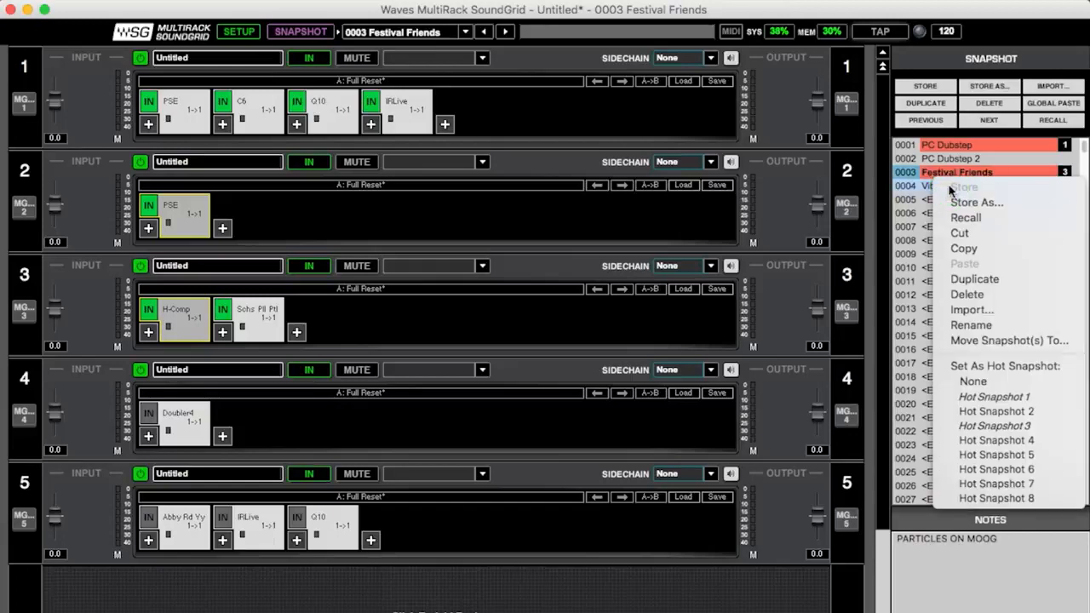
{"action": "left_click", "coordinate": [1029, 440]}
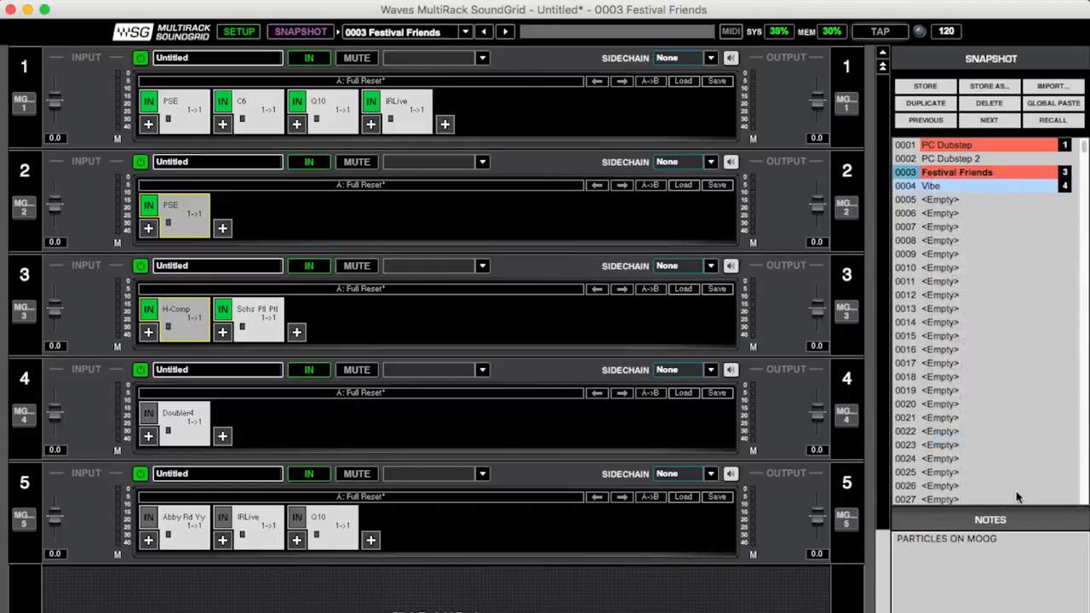
{"action": "left_click", "coordinate": [946, 510]}
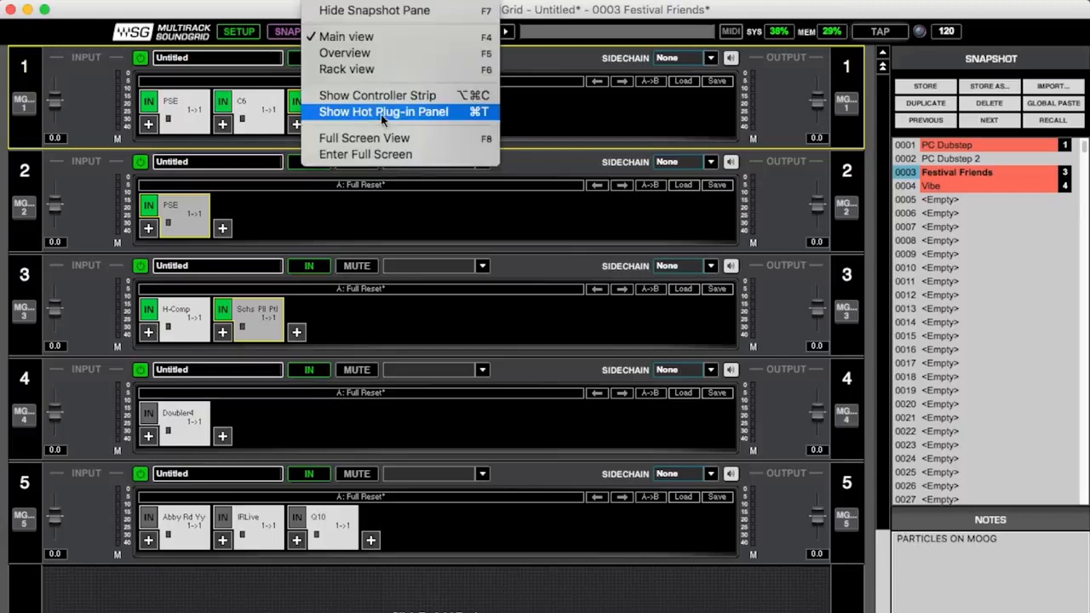
- Show the Hot Plug-in panel and set the Q10 plug-in in rack 1 as Hot Plug-in 1
{"action": "left_click", "coordinate": [380, 114]}
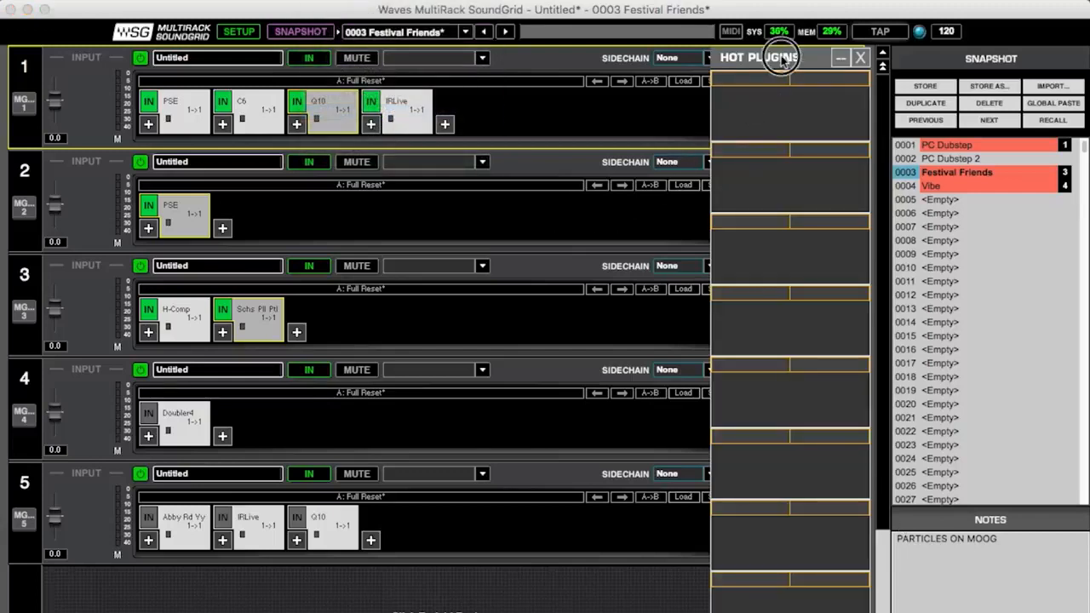
{"action": "mouse_move", "coordinate": [796, 57]}
{"action": "left_mouse_down"}
{"action": "mouse_move", "coordinate": [713, 102]}
{"action": "mouse_move", "coordinate": [762, 51]}
{"action": "mouse_move", "coordinate": [775, 54]}
{"action": "left_mouse_up"}
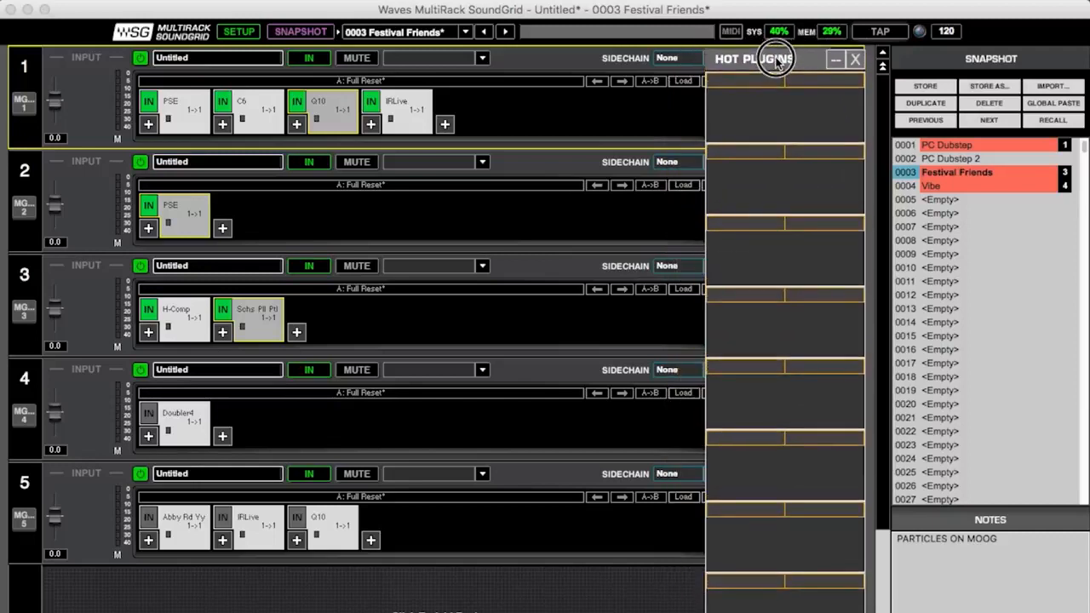
{"action": "left_click", "coordinate": [339, 112]}
{"action": "right_click", "coordinate": [339, 112]}
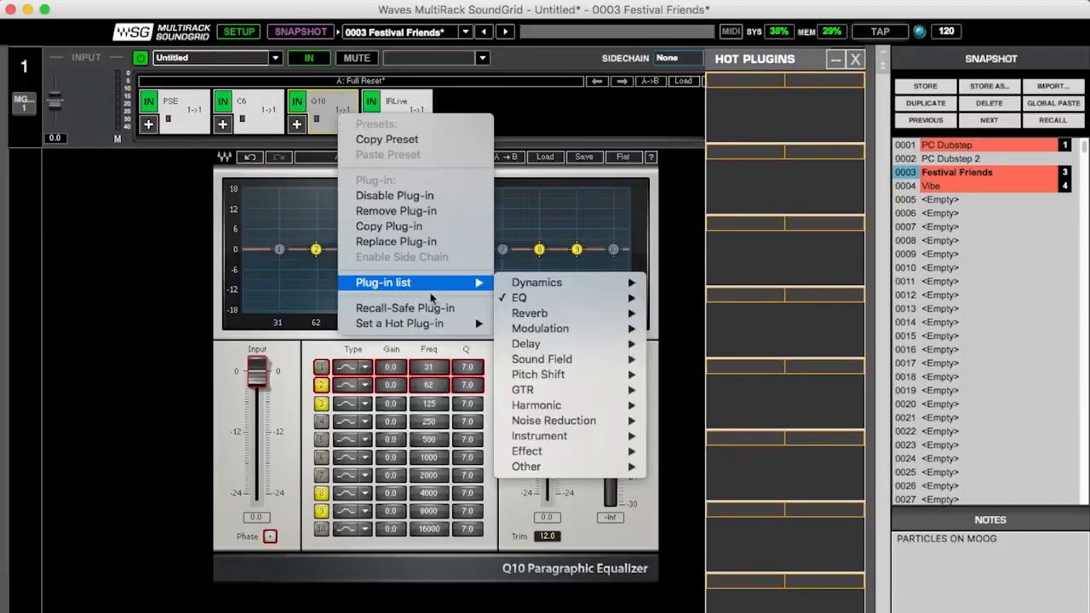
{"action": "mouse_move", "coordinate": [436, 327]}
{"action": "left_click", "coordinate": [545, 340]}
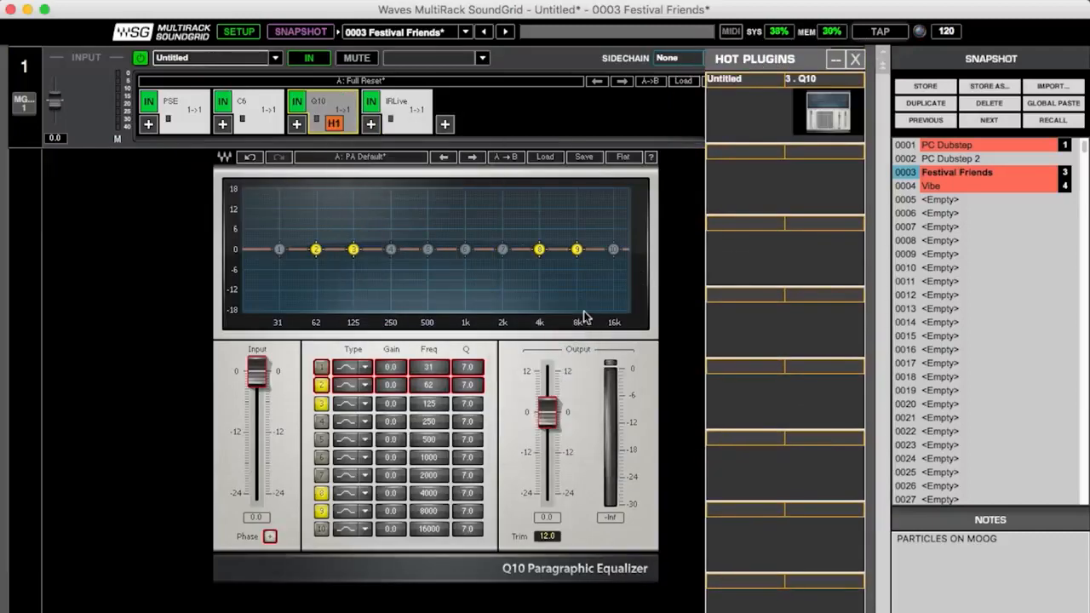
- Set the IRLive plug-in in rack 1 as Hot Plug-in 2, and move the Hot Plugins panel over the snapshot list
{"action": "right_click", "coordinate": [415, 115]}
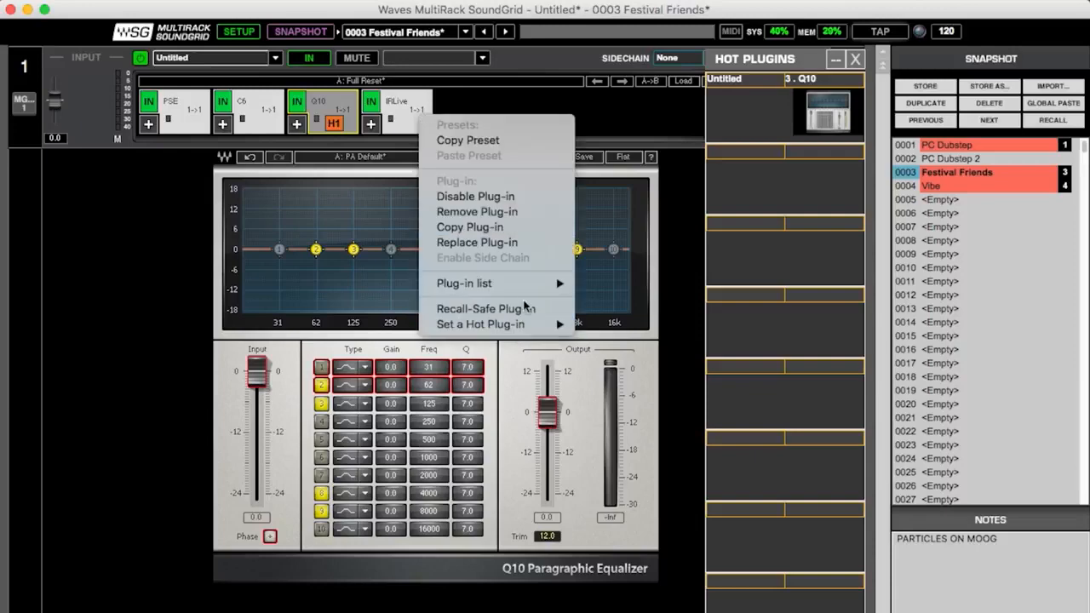
{"action": "mouse_move", "coordinate": [525, 325]}
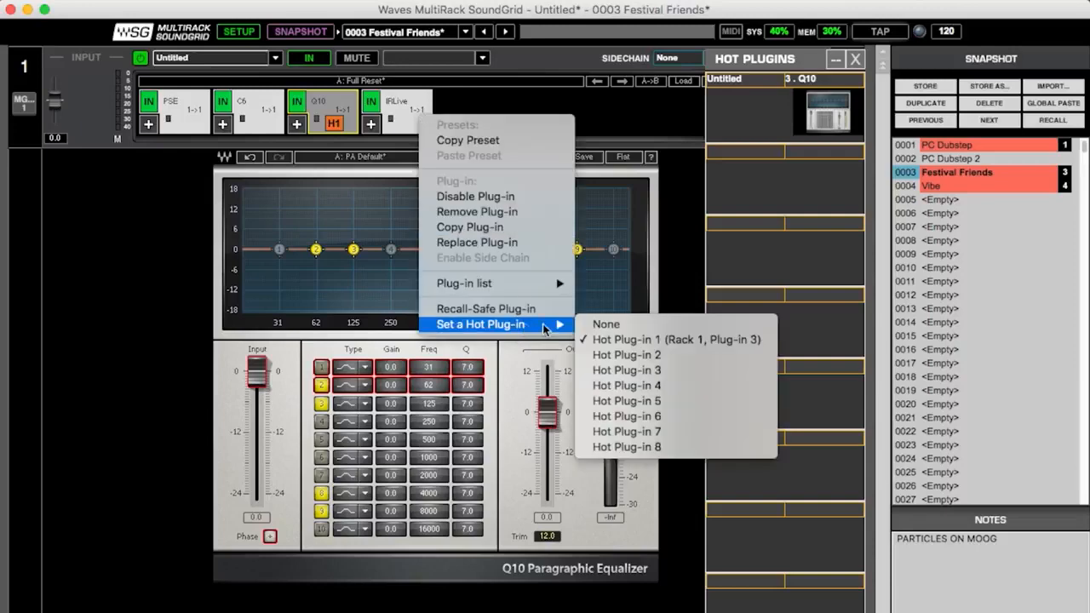
{"action": "left_click", "coordinate": [686, 355]}
{"action": "left_click_drag", "start_coordinate": [800, 62], "coordinate": [974, 79]}
{"action": "left_click", "coordinate": [844, 171]}
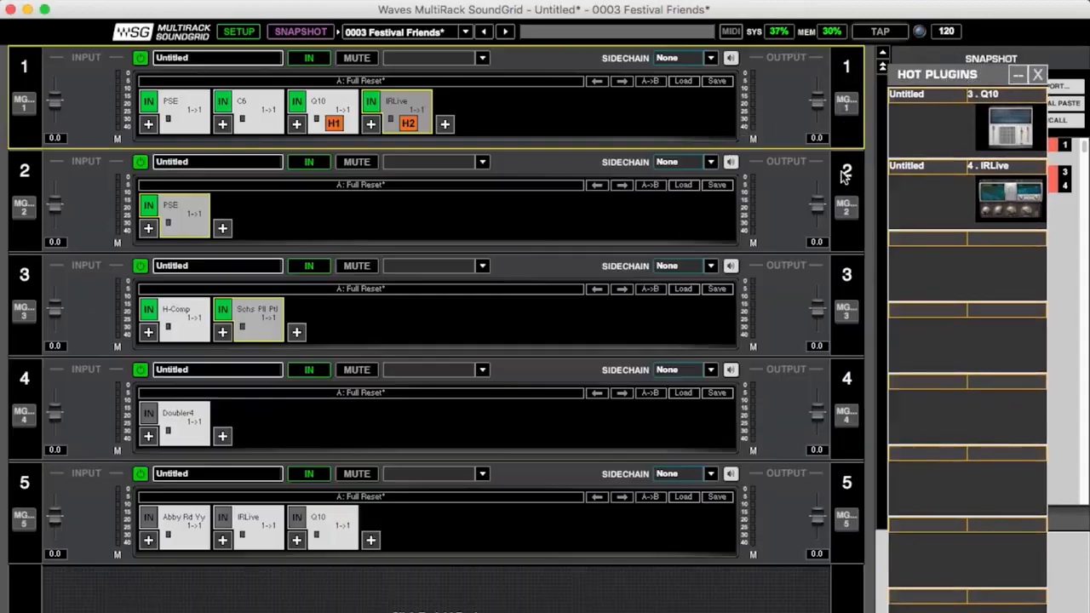
- Set the H-Comp plug-in in rack 3 as Hot Plug-in 4
{"action": "left_click", "coordinate": [195, 328]}
{"action": "right_click", "coordinate": [195, 329]}
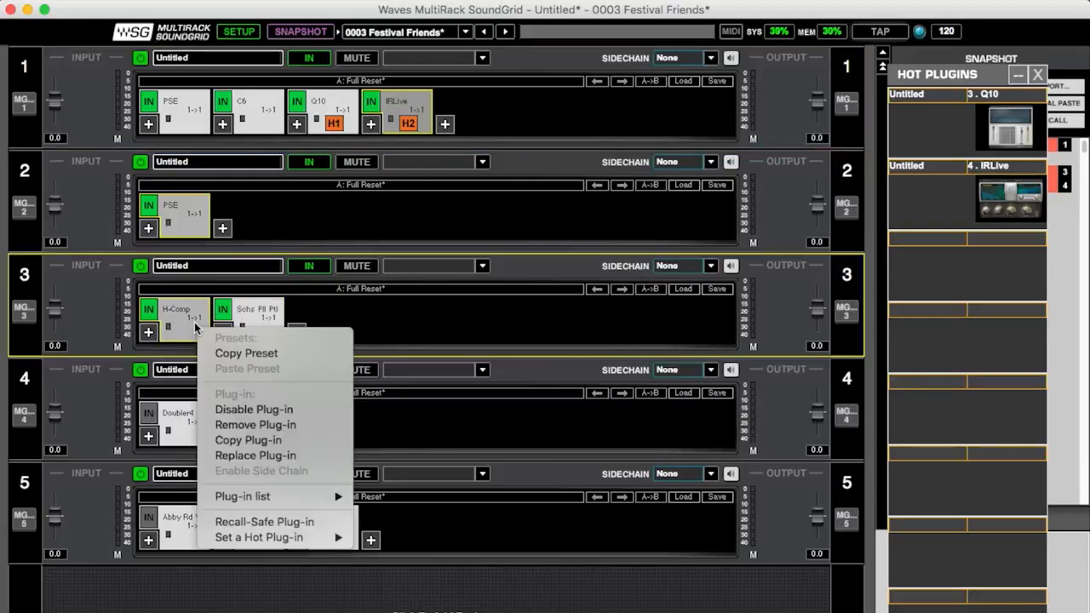
{"action": "mouse_move", "coordinate": [317, 537]}
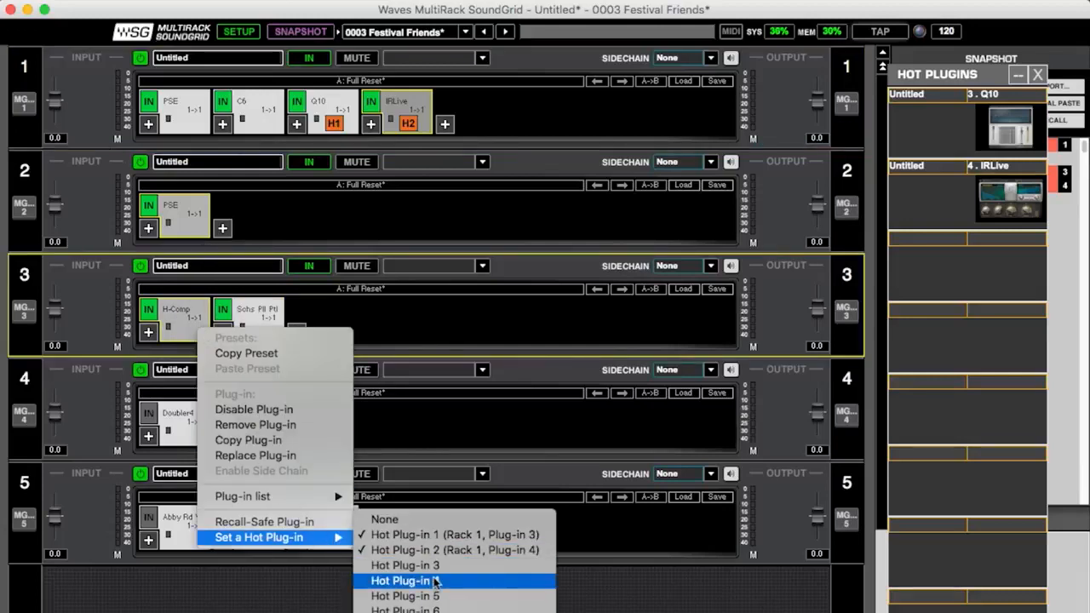
{"action": "left_click", "coordinate": [400, 583]}
- Open the H-Comp, IRLive and Q10 interfaces one after another from their hot plug-in slots
{"action": "left_click", "coordinate": [1016, 357]}
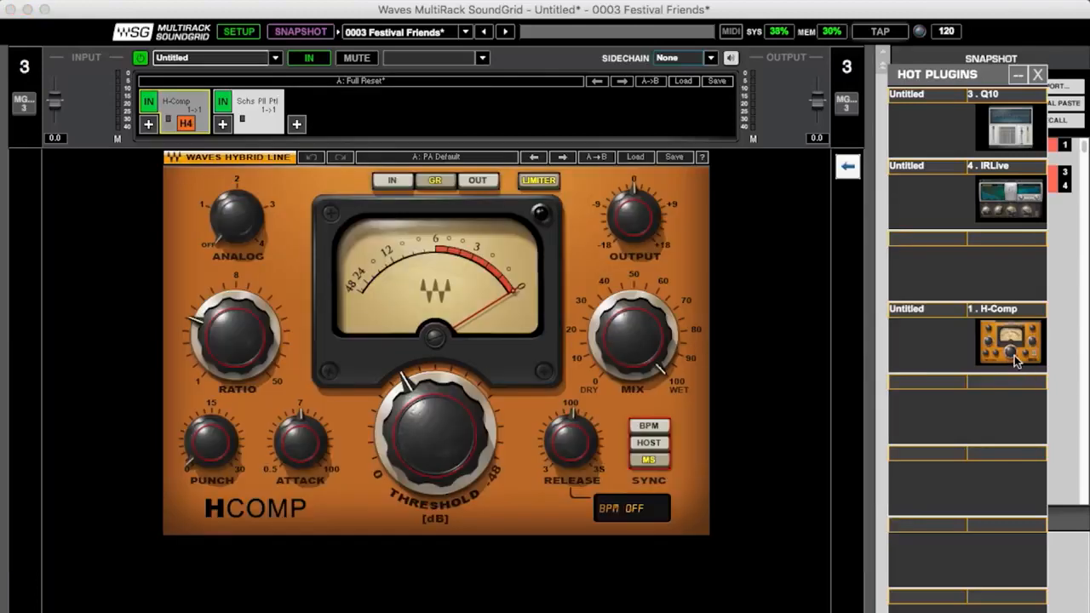
{"action": "left_click", "coordinate": [1012, 210]}
{"action": "left_click", "coordinate": [1013, 123]}
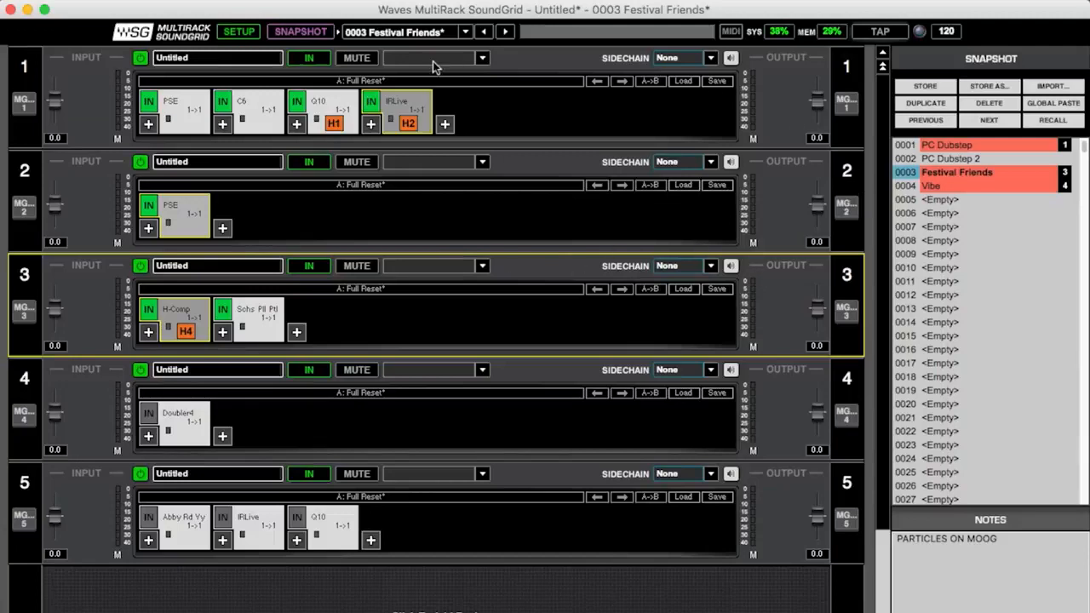
- Change from Setup to Show mode and try to move rack 1's IRLive plug-in down to another rack
{"action": "left_click", "coordinate": [241, 34]}
{"action": "left_click", "coordinate": [238, 34]}
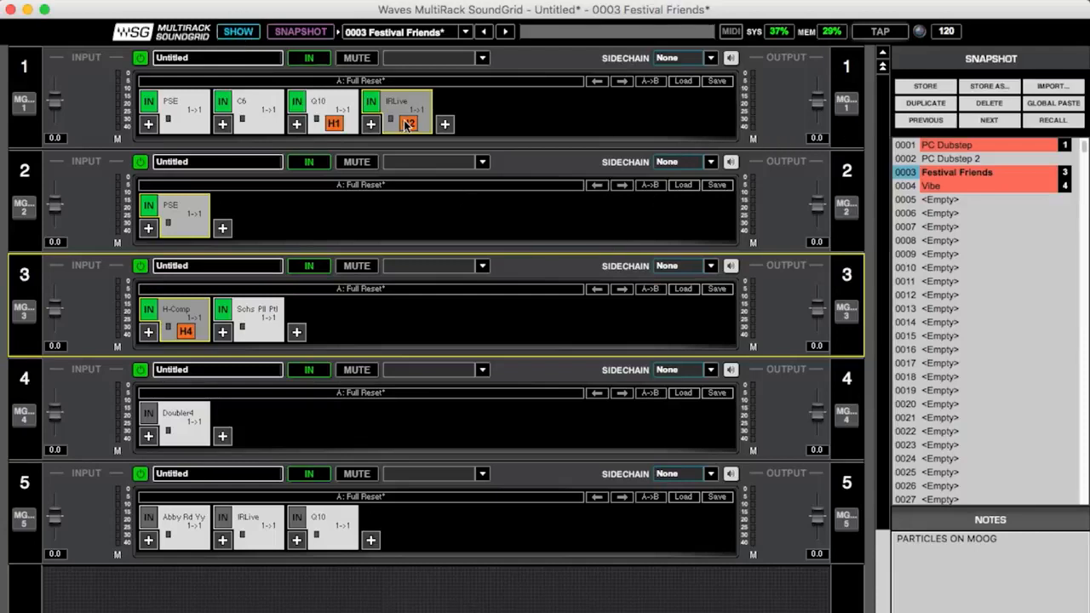
{"action": "left_click_drag", "start_coordinate": [397, 115], "coordinate": [496, 283]}
{"action": "left_click_drag", "start_coordinate": [408, 119], "coordinate": [479, 237]}
{"action": "left_click_drag", "start_coordinate": [356, 161], "coordinate": [392, 226]}
{"action": "left_click", "coordinate": [774, 218]}
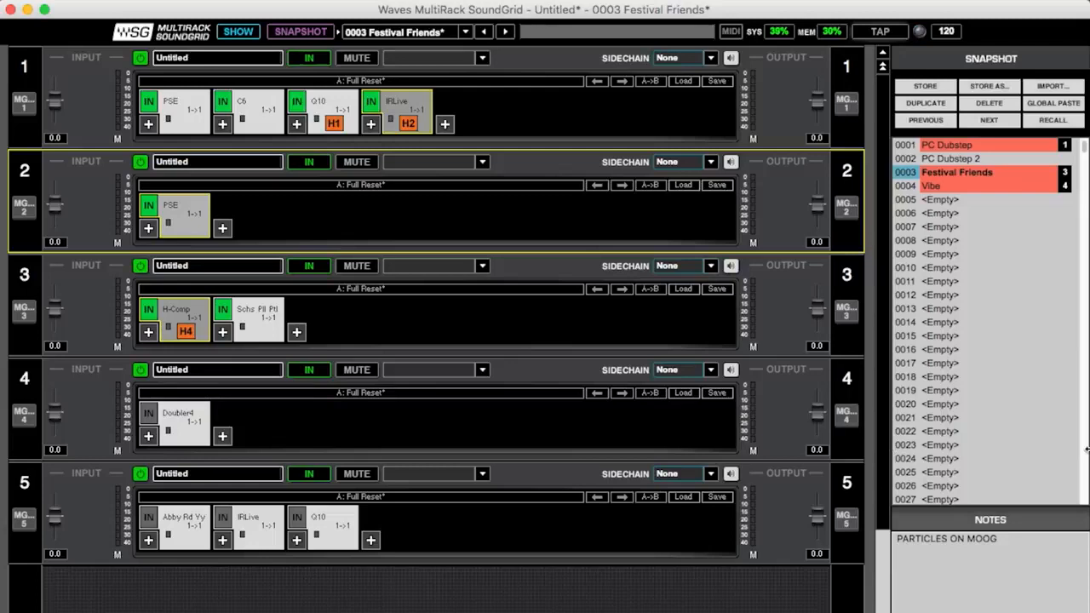